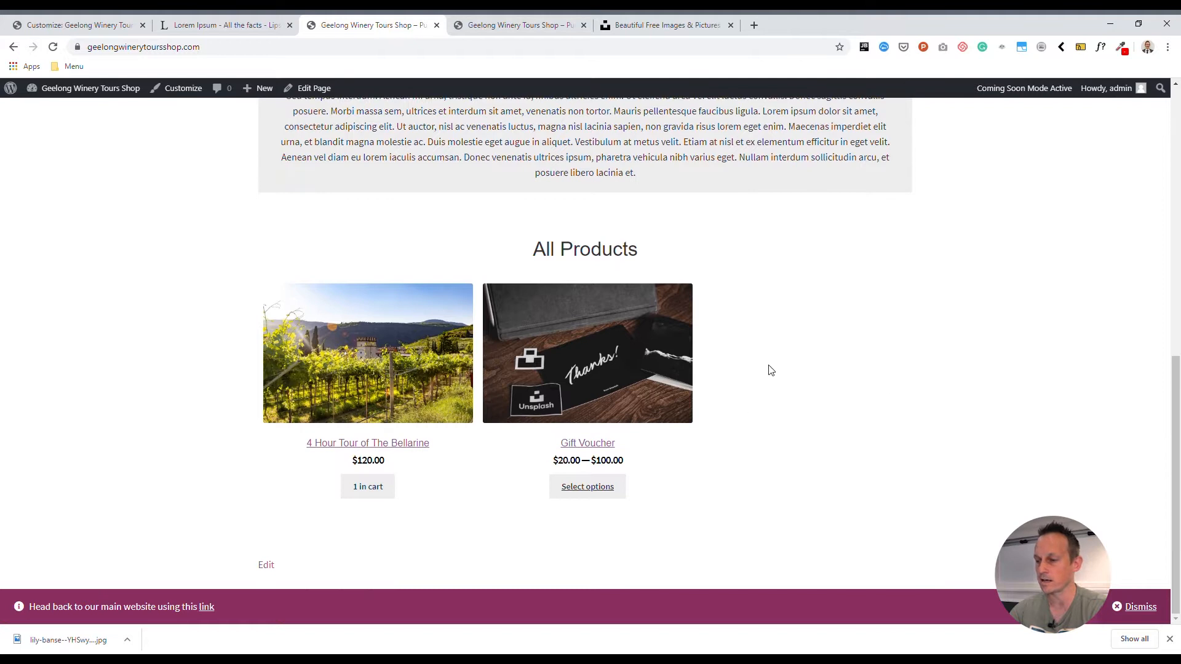
- Open the shop's homepage for editing and select its All Products block
scroll(761, 429, up, 8)
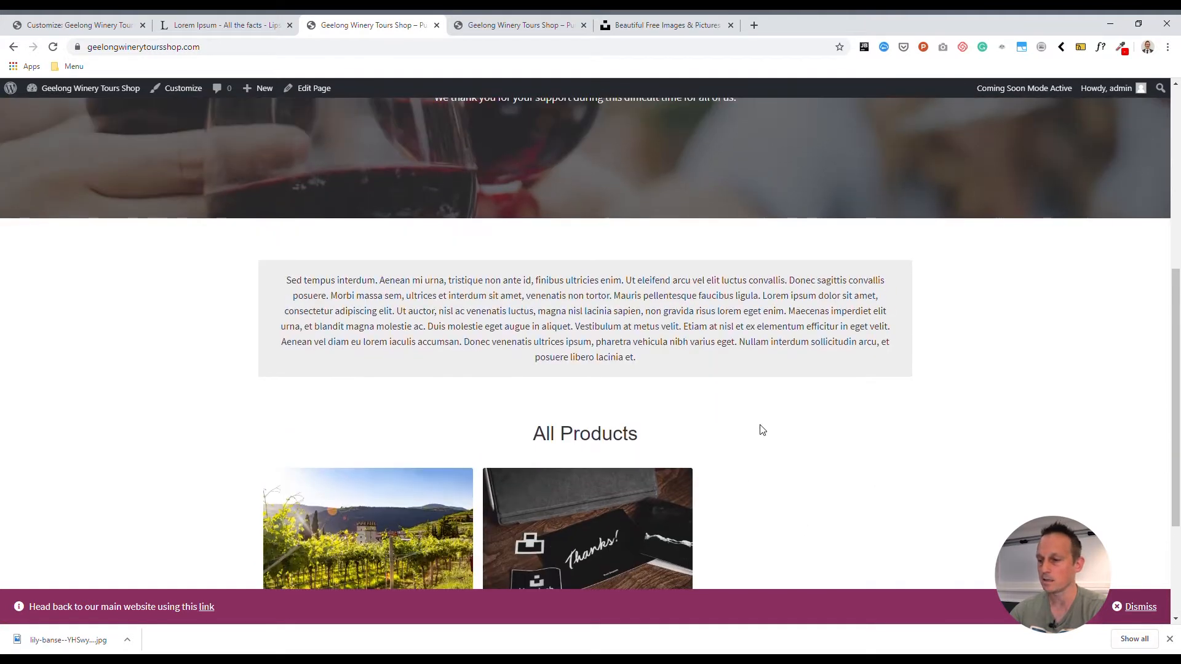
scroll(775, 429, down, 7)
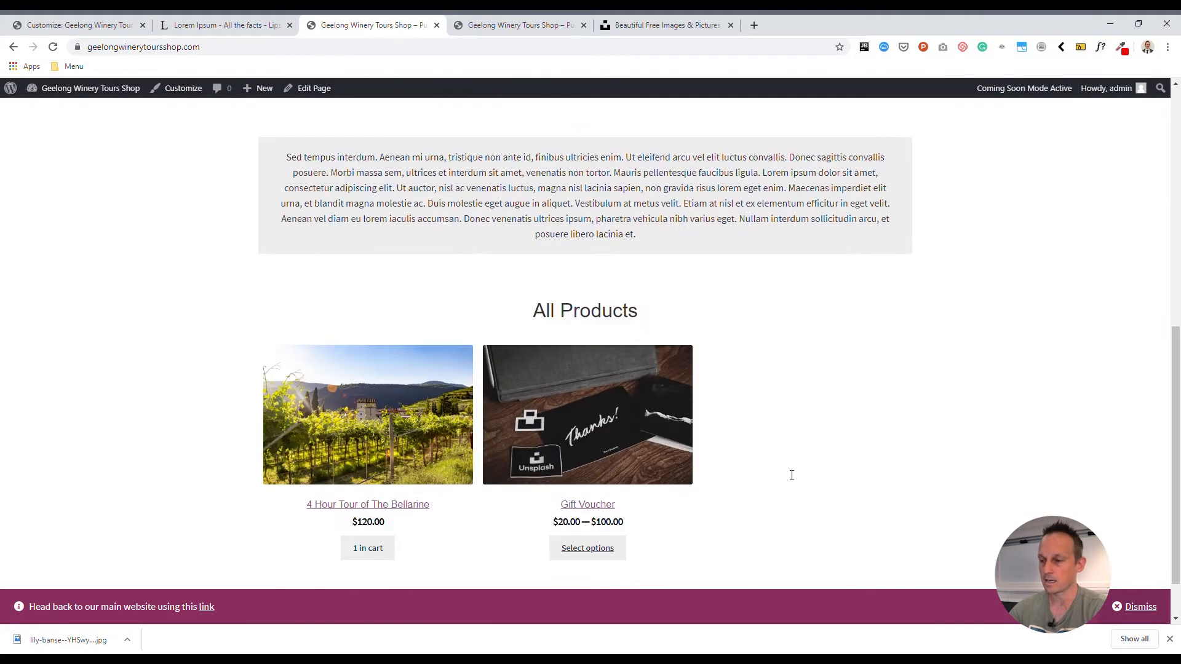
click(314, 90)
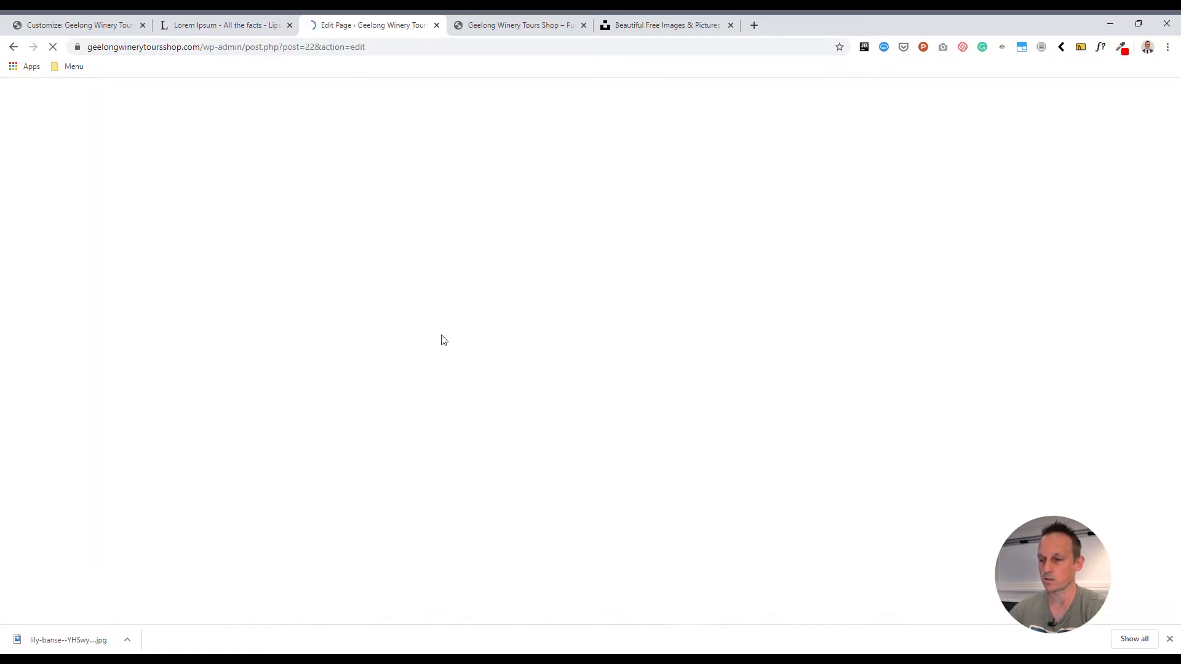
scroll(497, 342, down, 9)
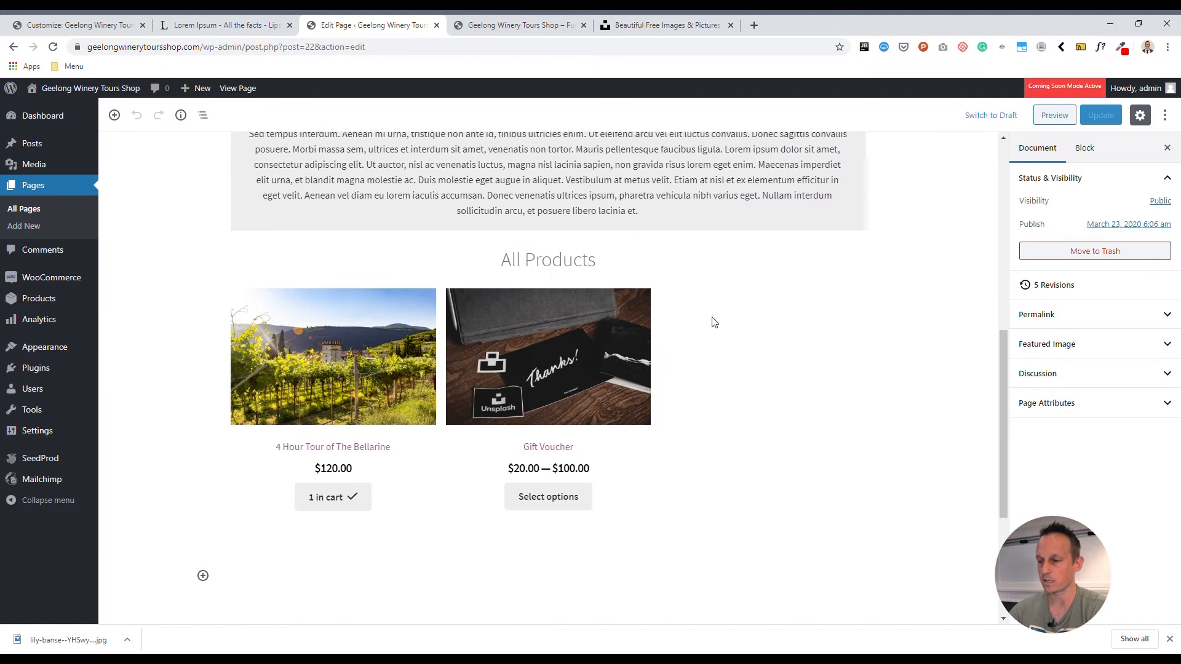
click(714, 323)
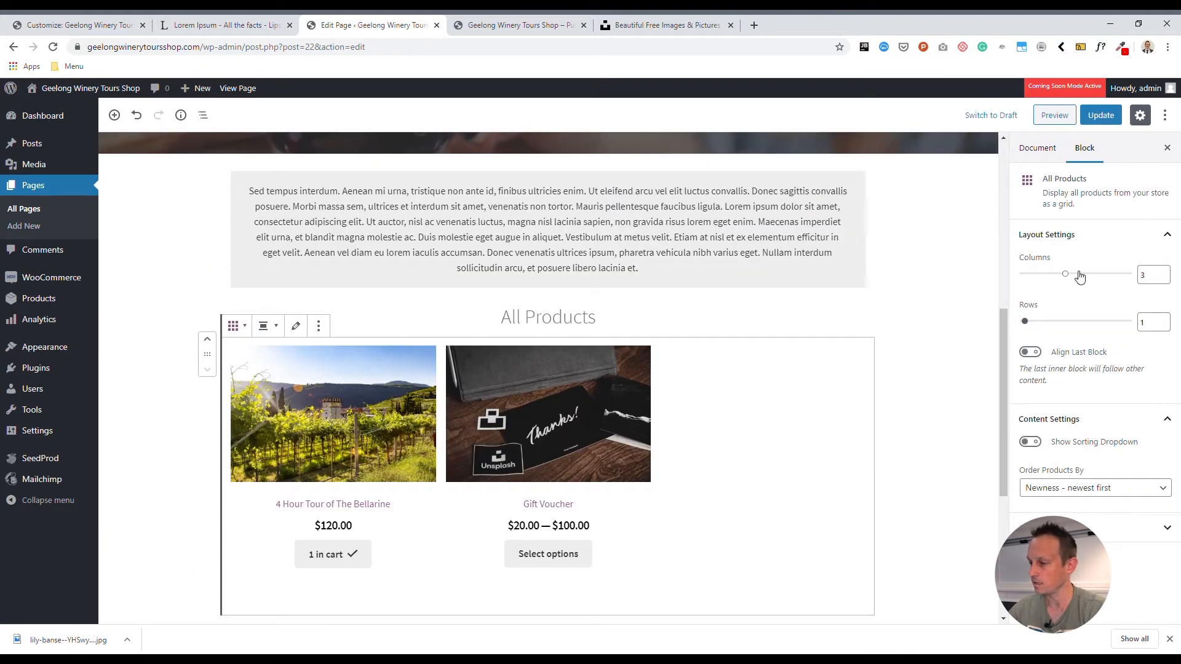
- Try 4 and 5 columns and 2 rows for the All Products grid, restoring 3 columns and 1 row
click(1086, 274)
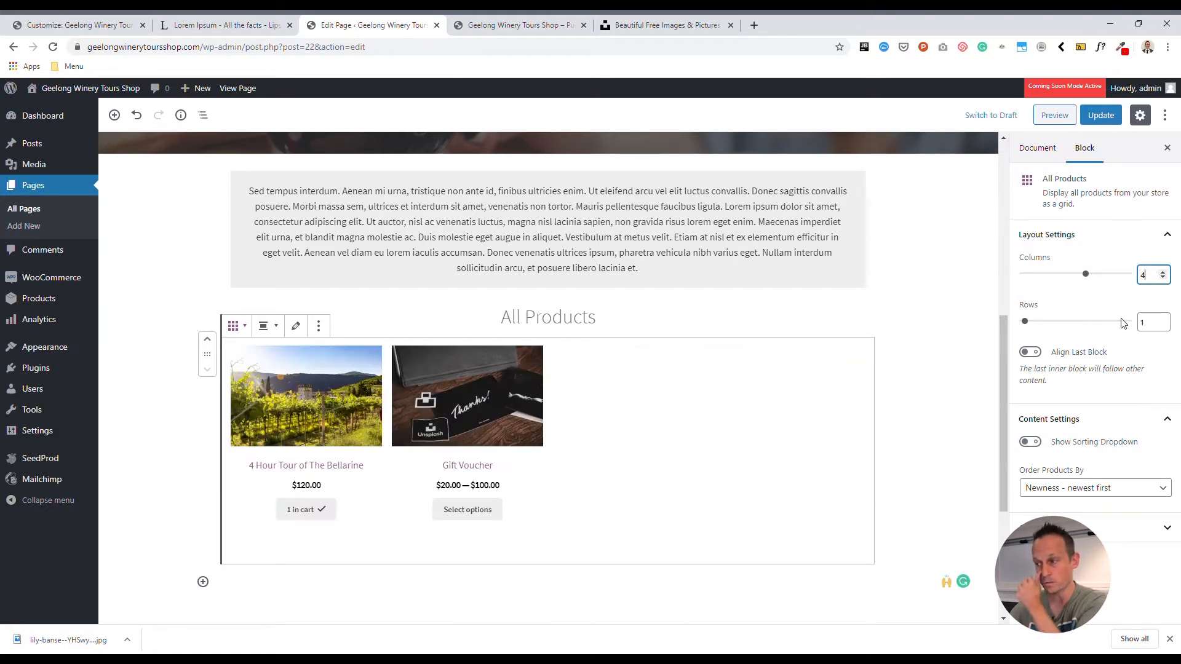
click(1163, 273)
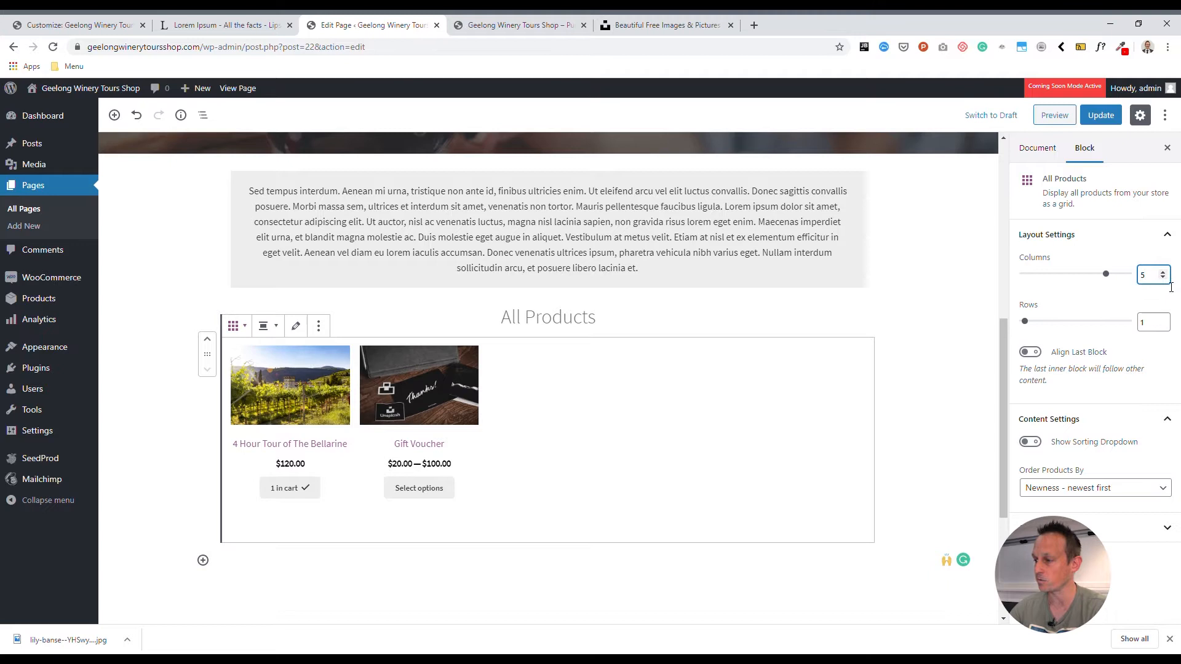
click(1162, 277)
click(1163, 277)
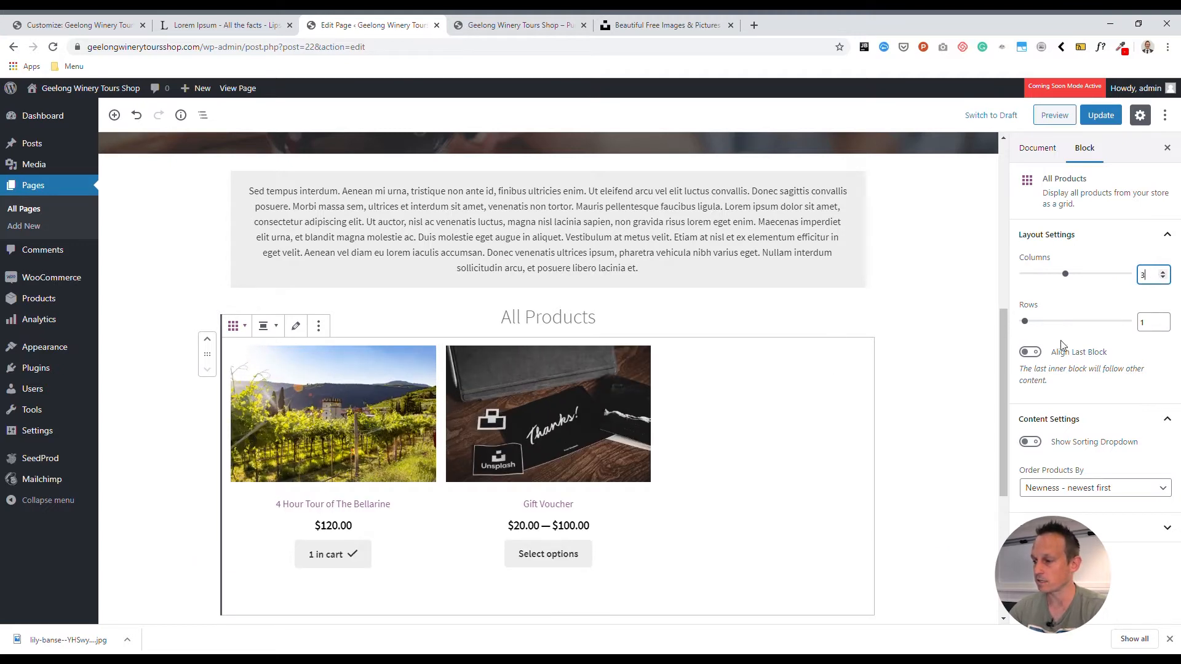
click(1163, 319)
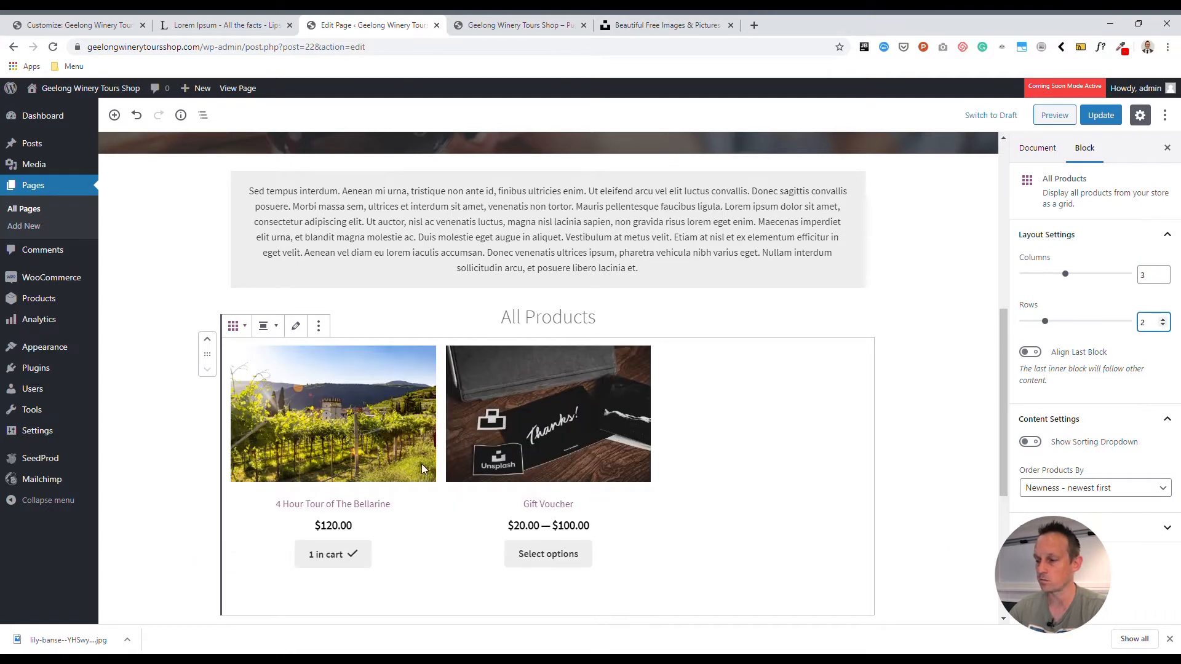
click(1162, 325)
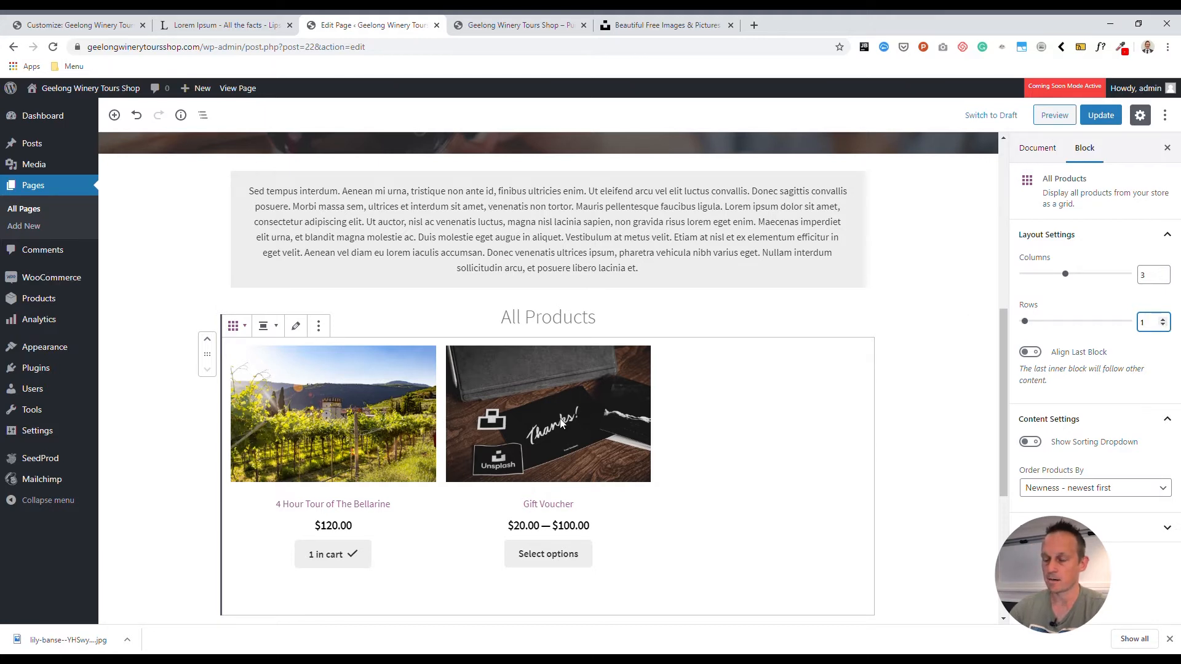
scroll(560, 423, up, 6)
scroll(549, 349, down, 5)
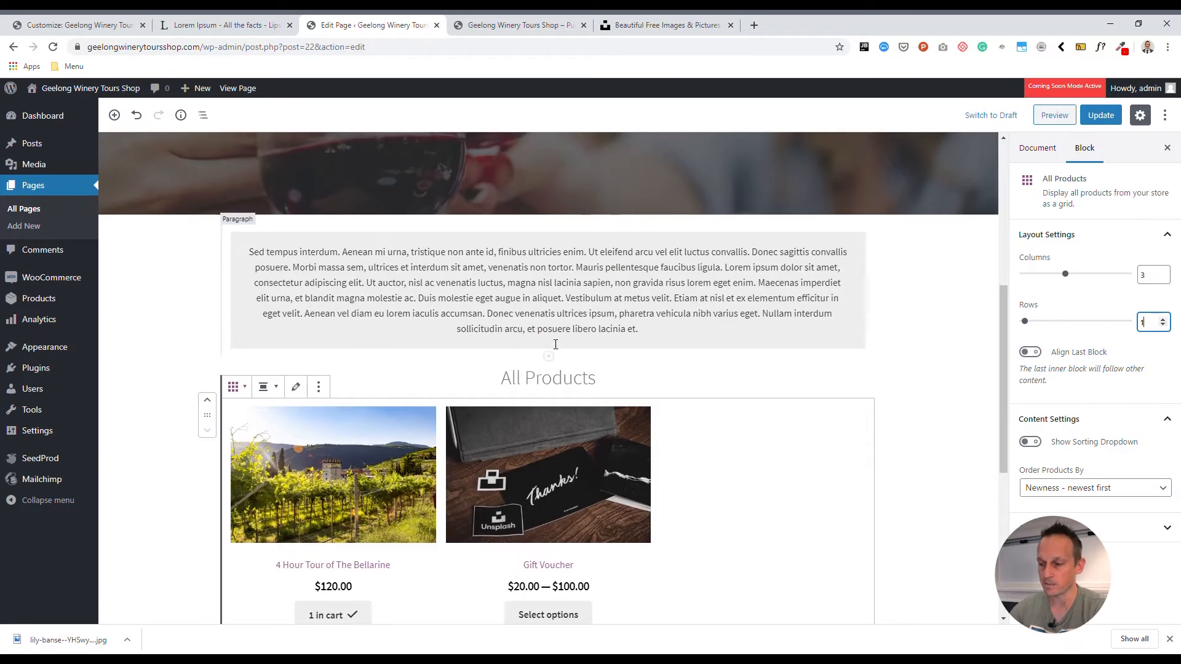
scroll(549, 349, down, 4)
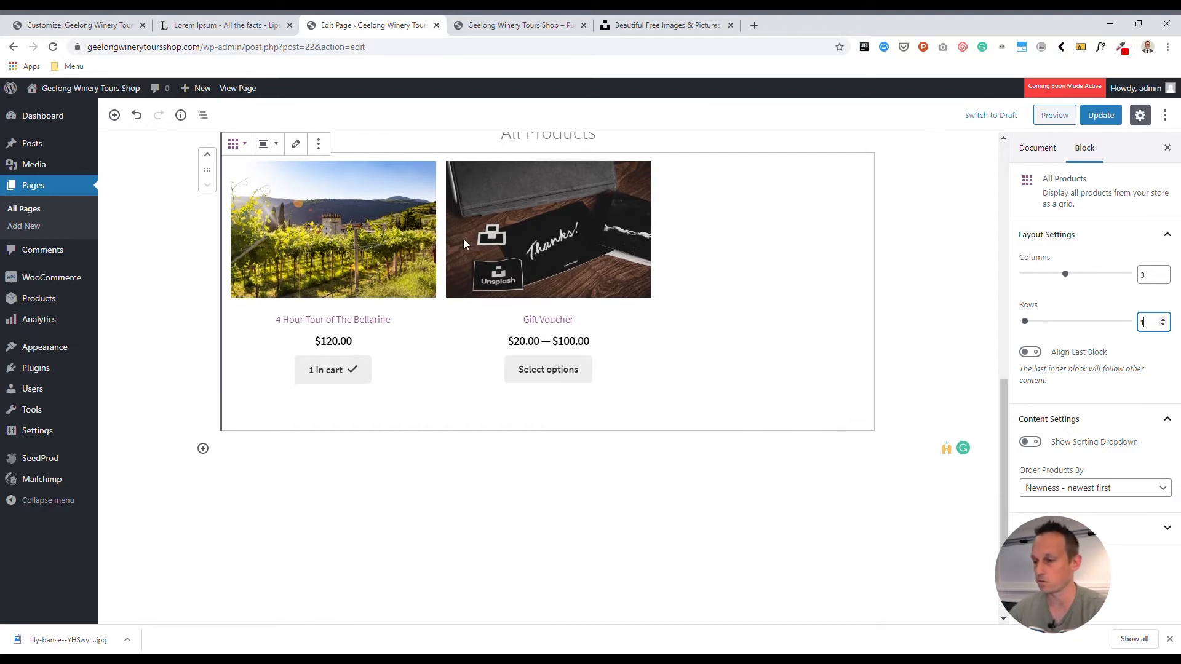
scroll(464, 242, up, 12)
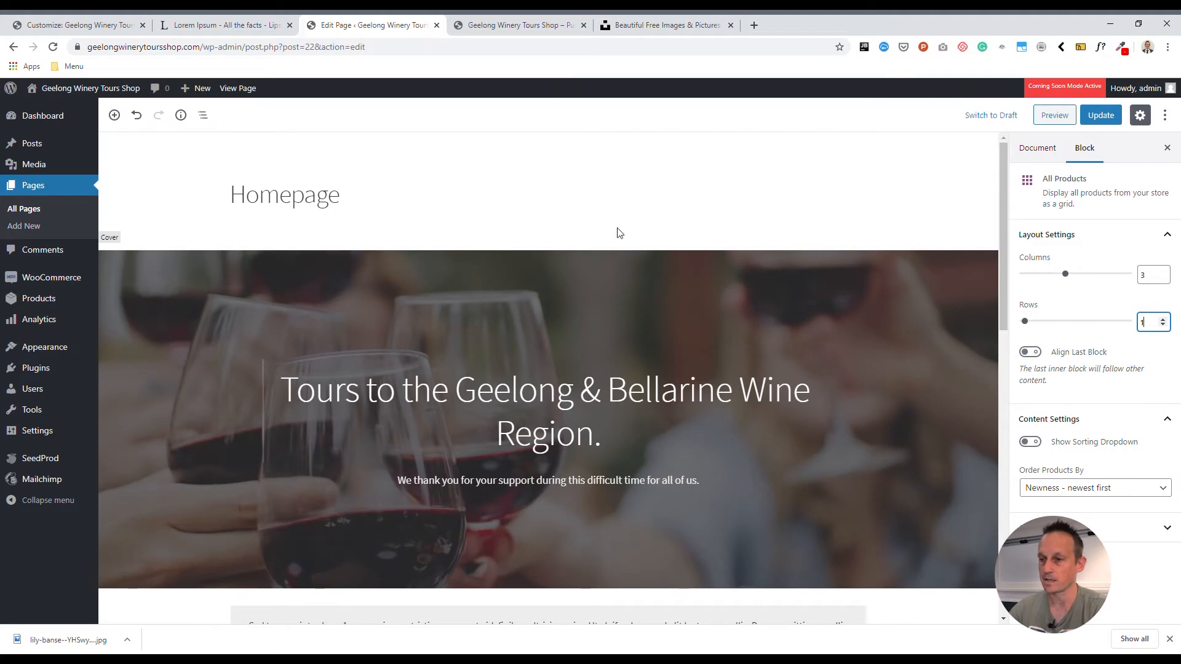
- Return to the live shop page, open the cart and remove the 4 Hour Tour of The Bellarine
click(494, 24)
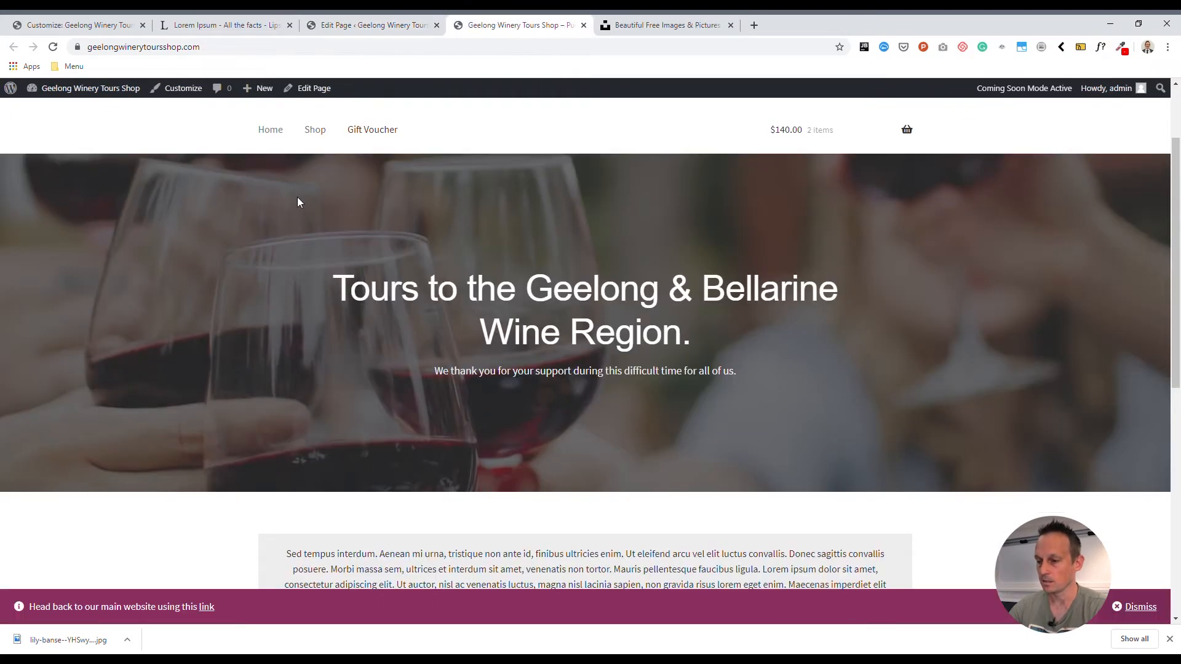
scroll(532, 350, up, 2)
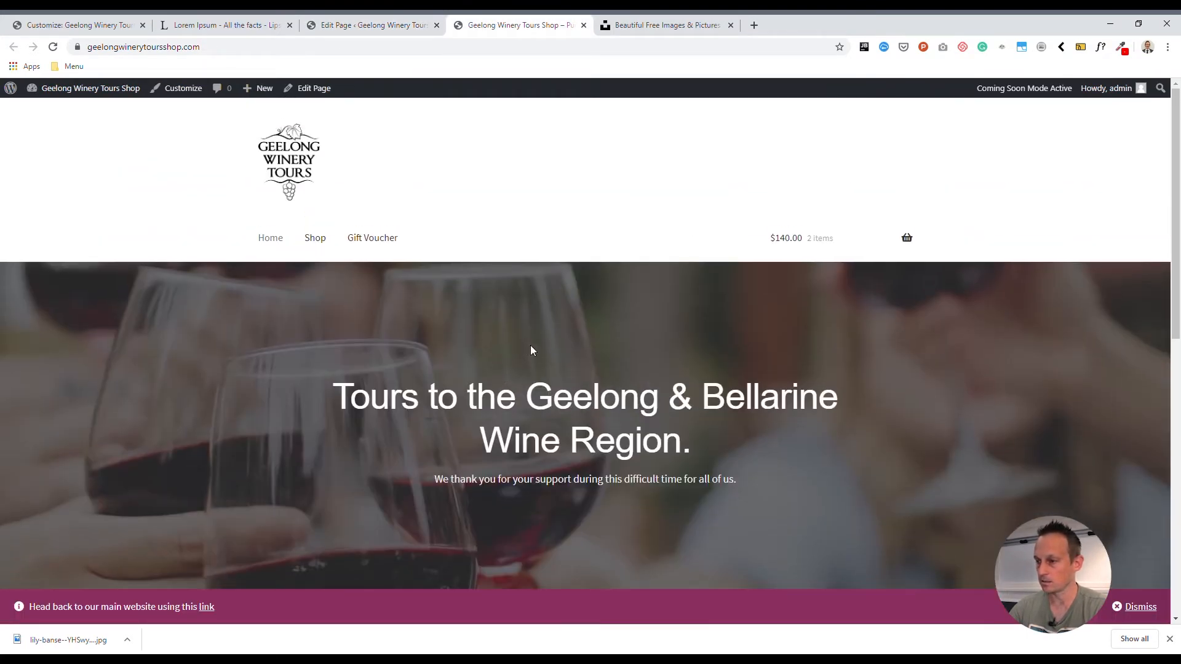
click(521, 301)
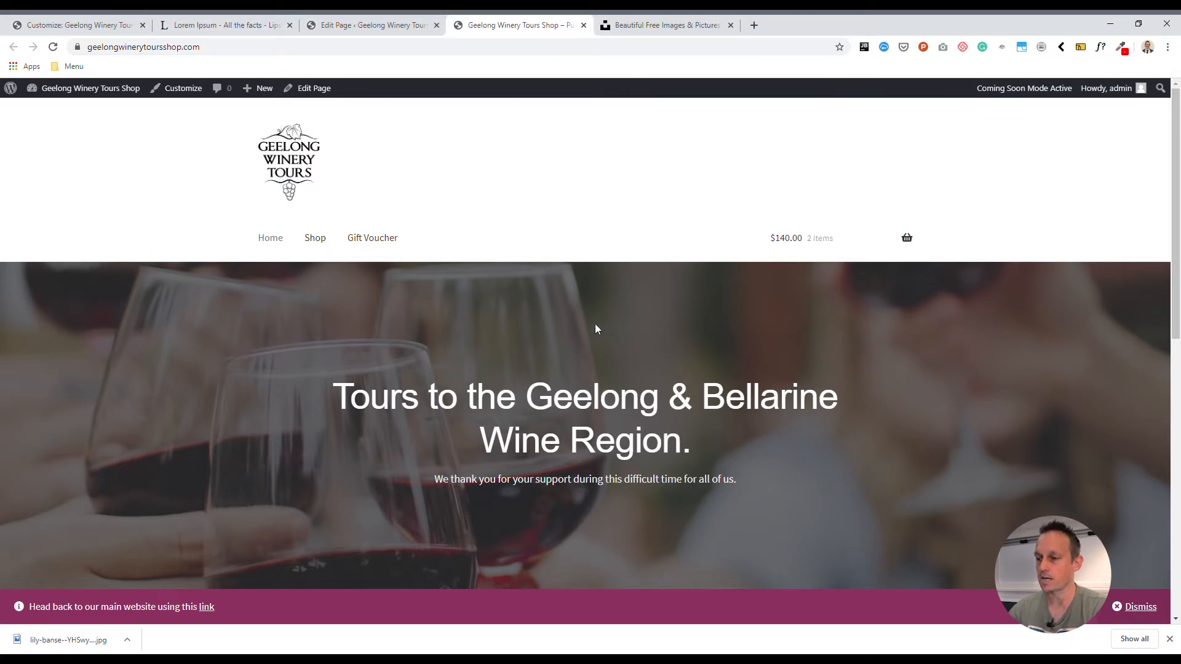
mouse_move(796, 242)
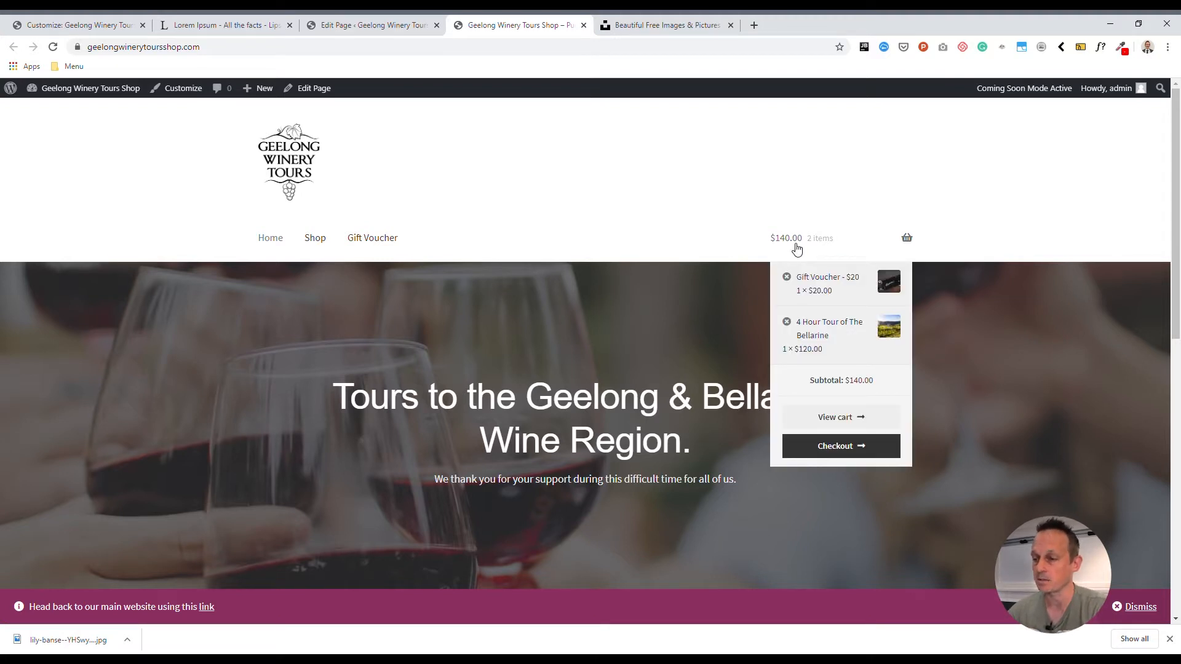
click(797, 248)
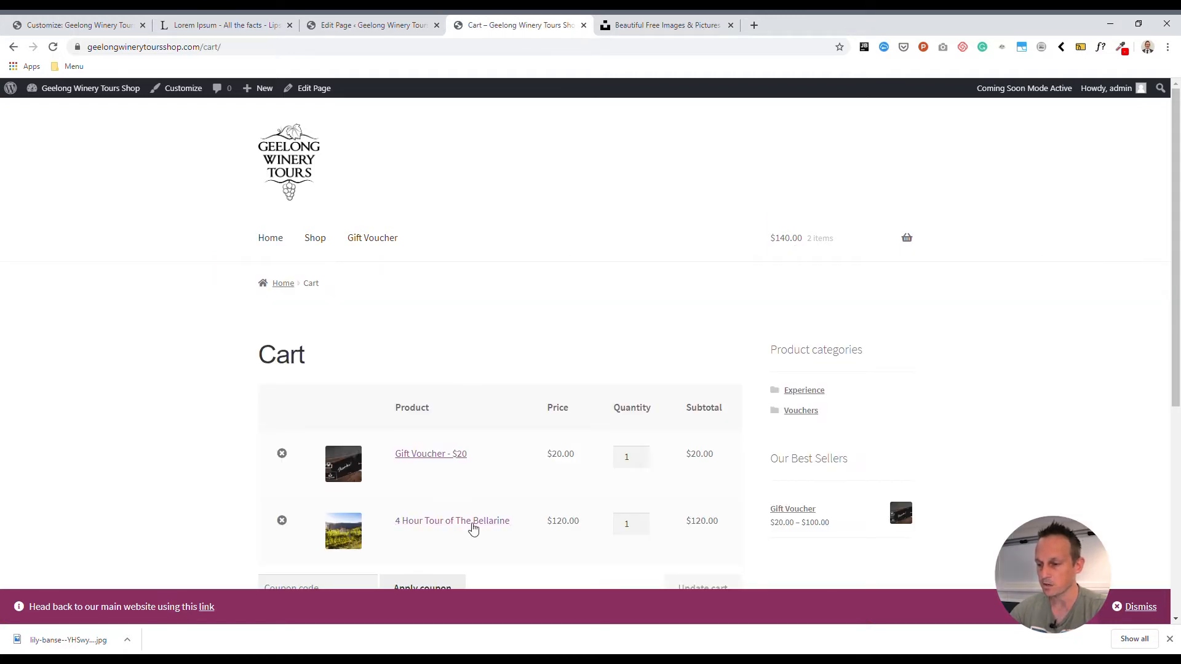
click(281, 520)
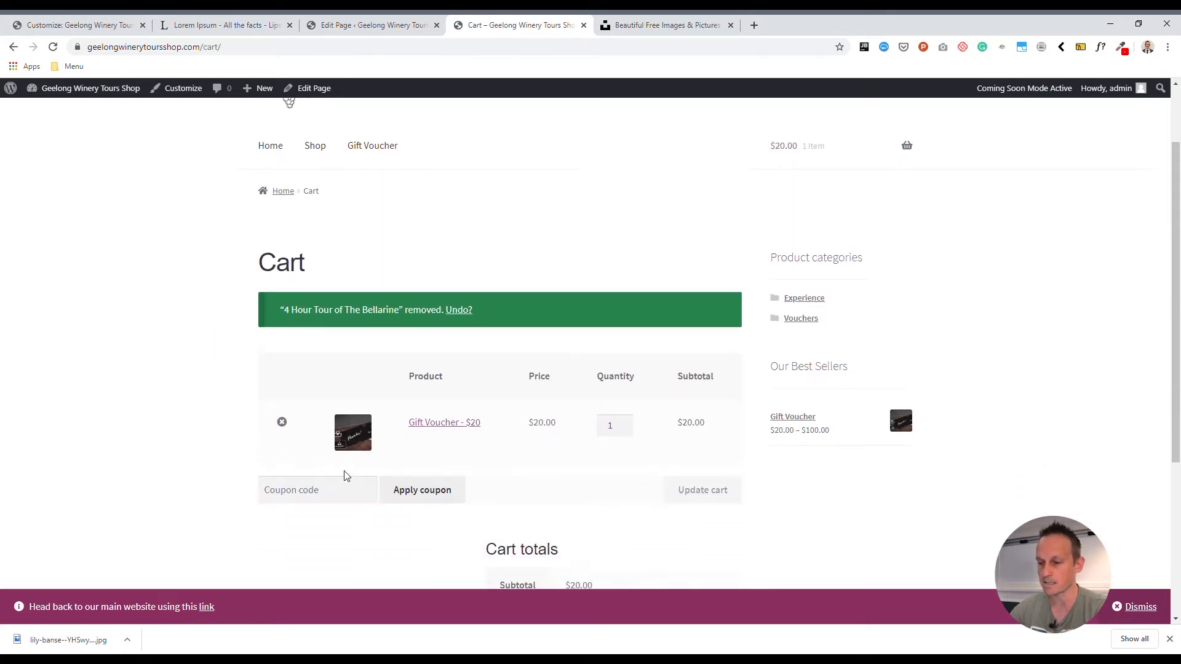
- Open the Gift Voucher product for editing and display its variations
click(437, 271)
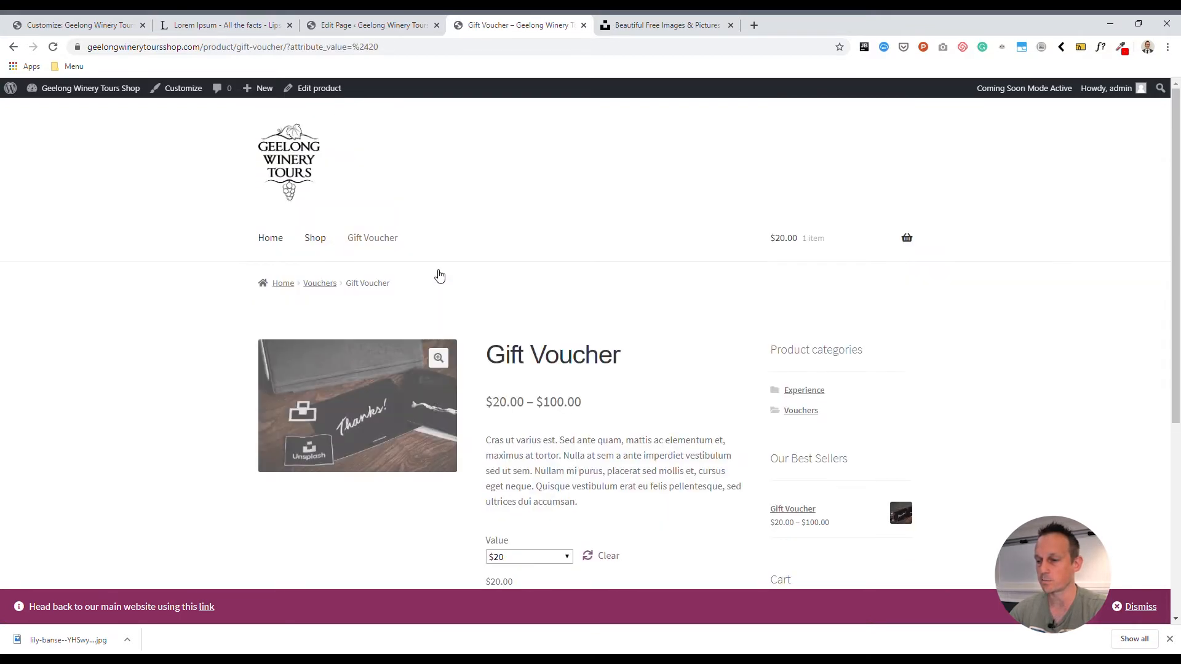
click(309, 90)
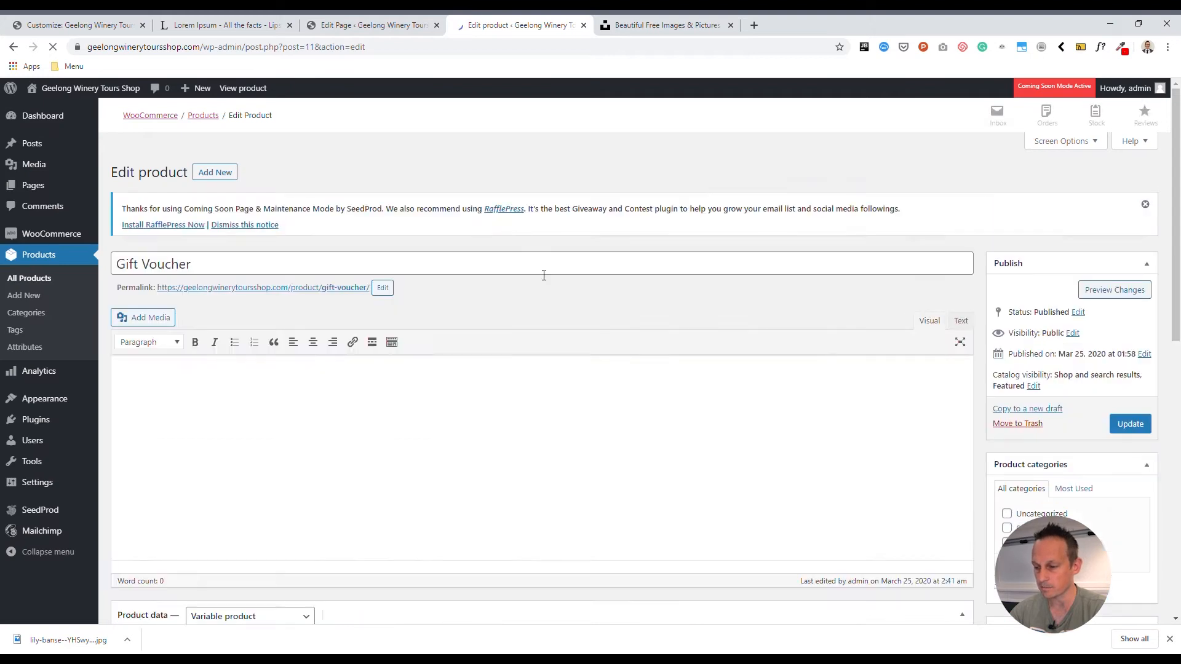
scroll(544, 276, down, 5)
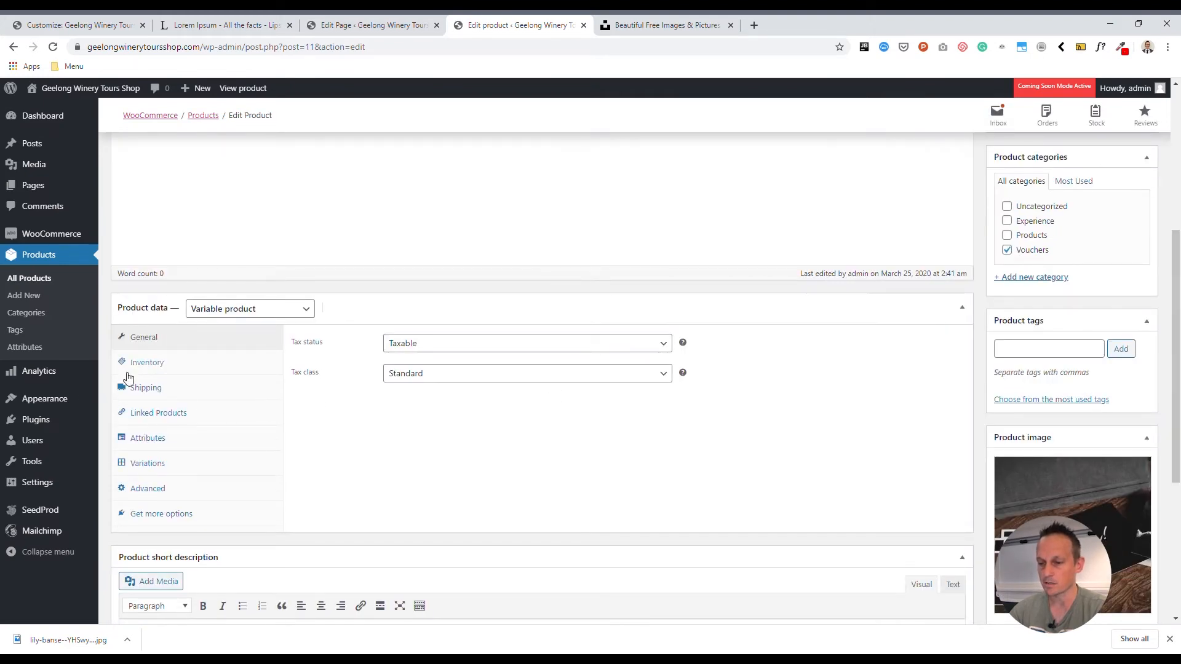
click(150, 464)
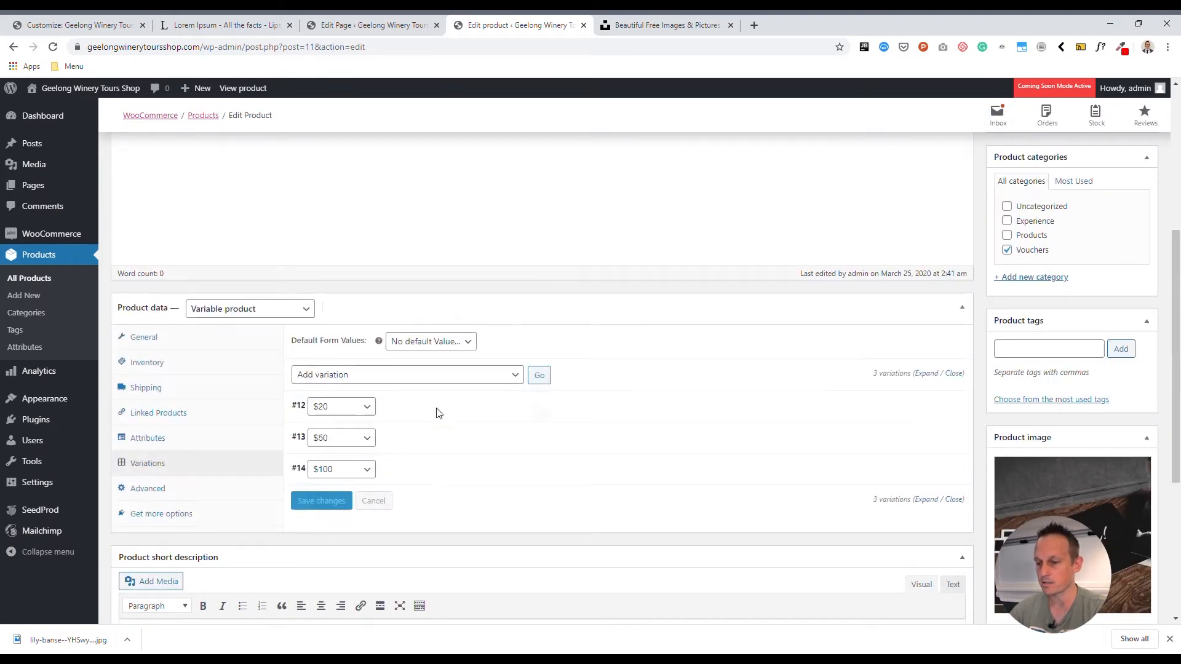
- Set the price of the Gift Voucher's $20 variation to 0 and update the product
click(438, 413)
drag(345, 549, 267, 553)
text(0)
scroll(749, 485, up, 4)
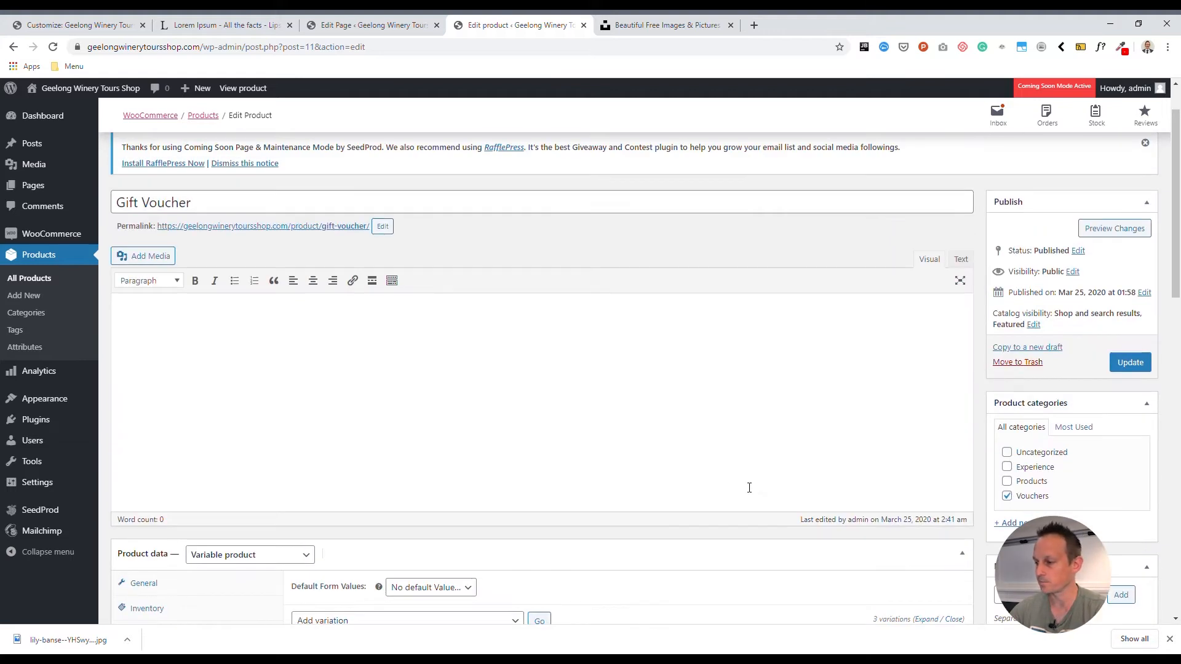
click(1131, 363)
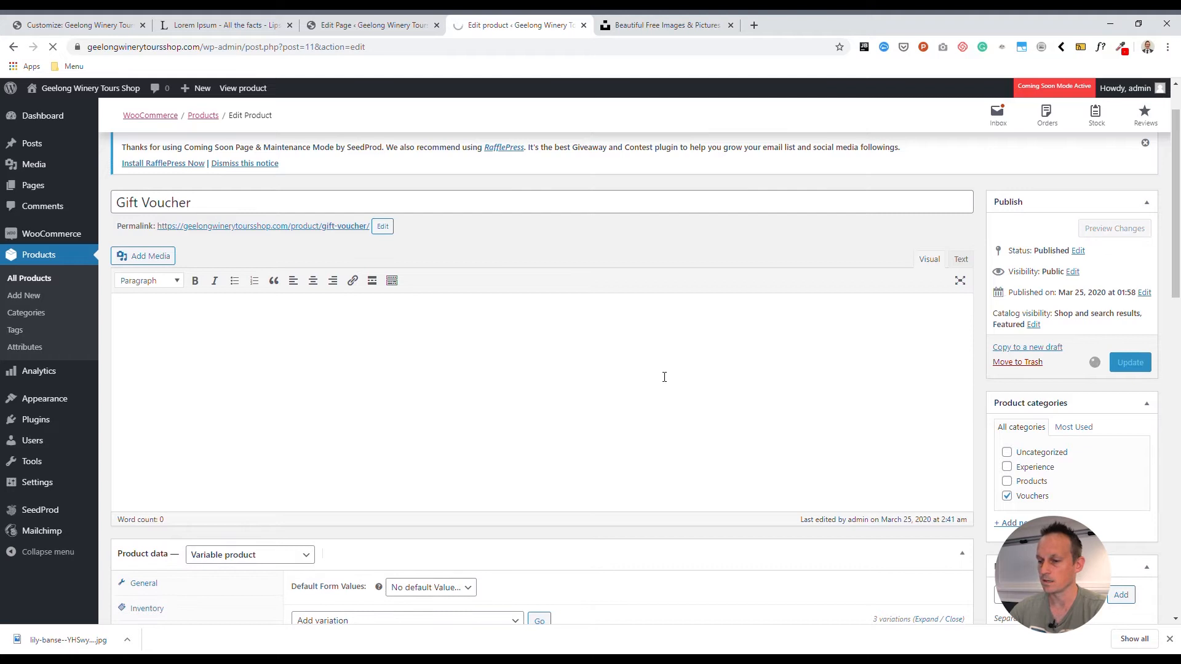
- View the Gift Voucher on its live product page, choose the $20 value and add one to the cart
scroll(608, 500, down, 4)
scroll(590, 461, down, 4)
scroll(590, 465, up, 4)
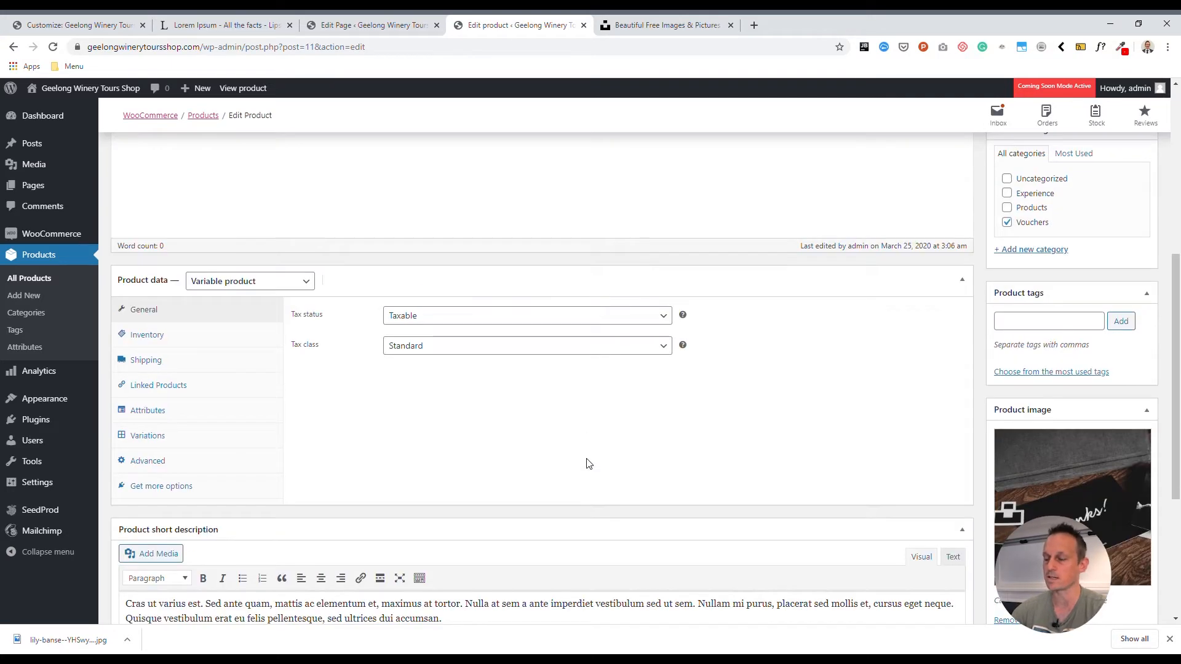
scroll(593, 466, up, 6)
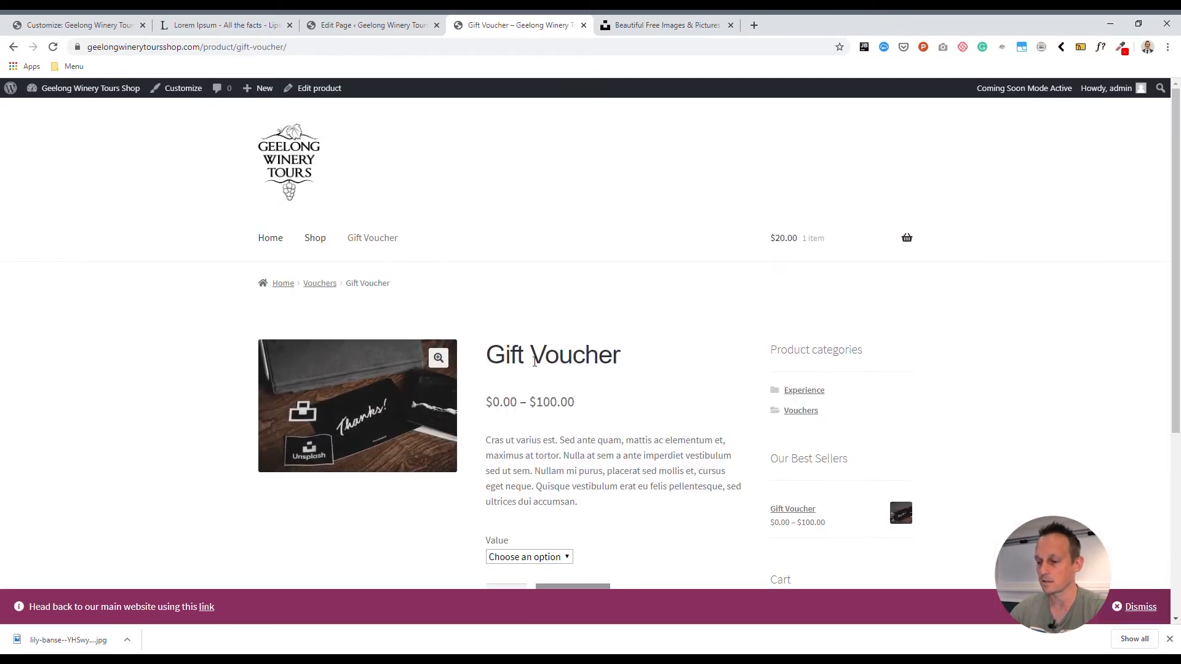
scroll(544, 356, down, 4)
click(535, 310)
click(529, 325)
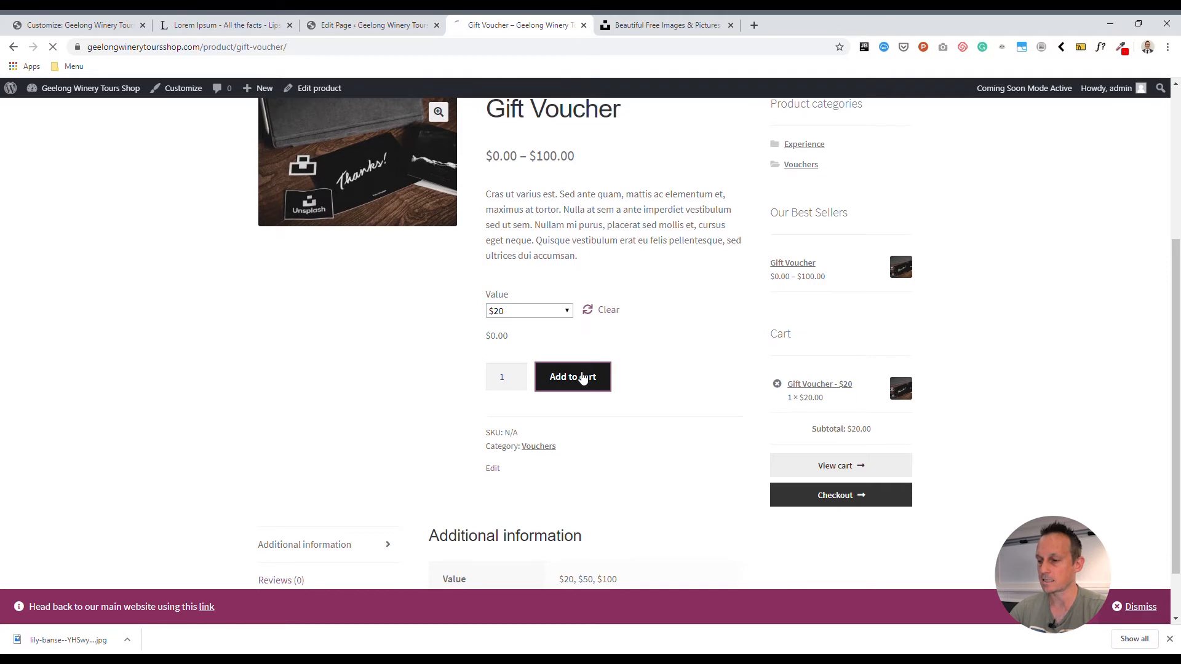
click(581, 377)
scroll(603, 387, down, 5)
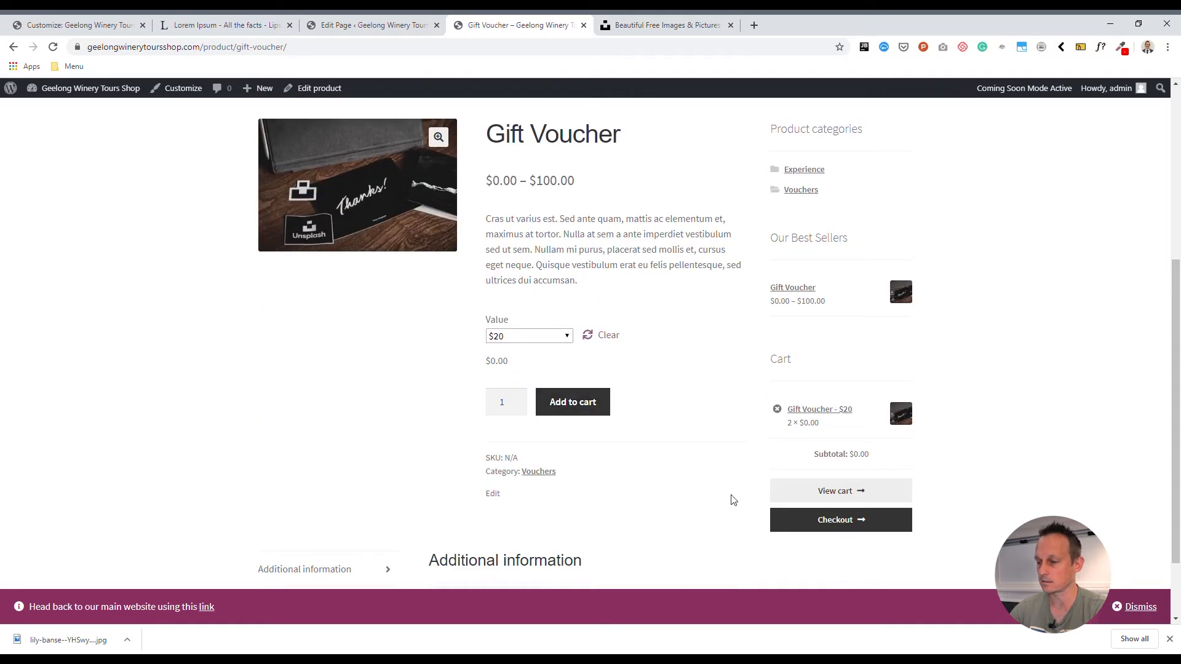
- Proceed to checkout and examine the order total and the order placement section
click(833, 521)
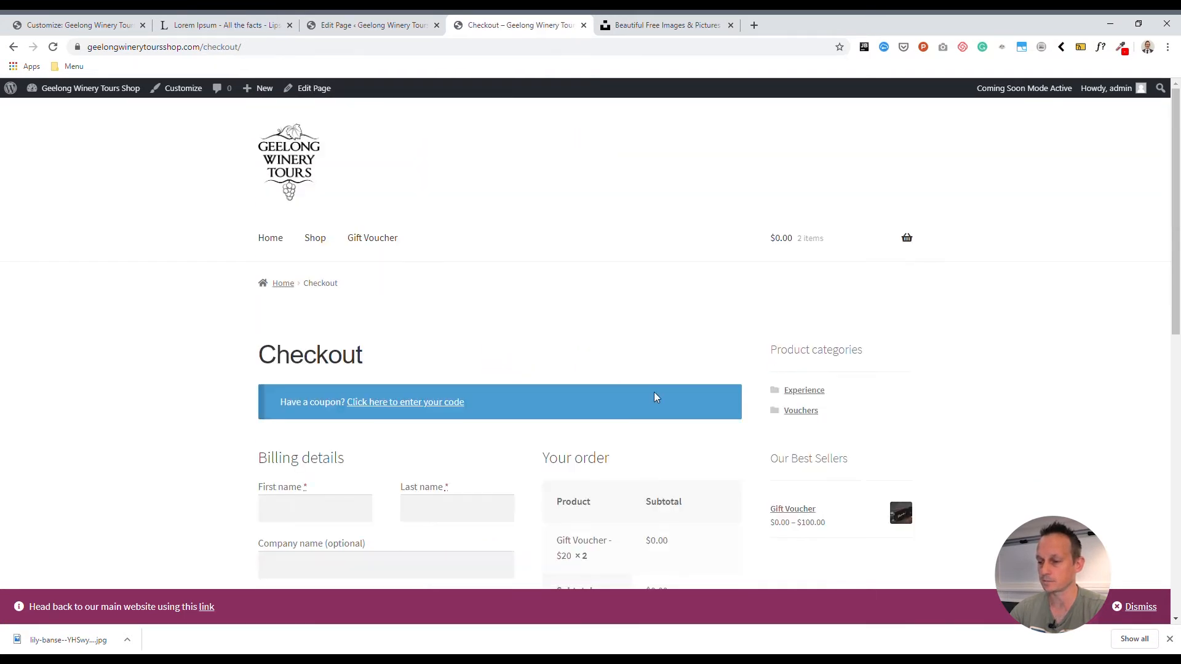
scroll(654, 393, down, 4)
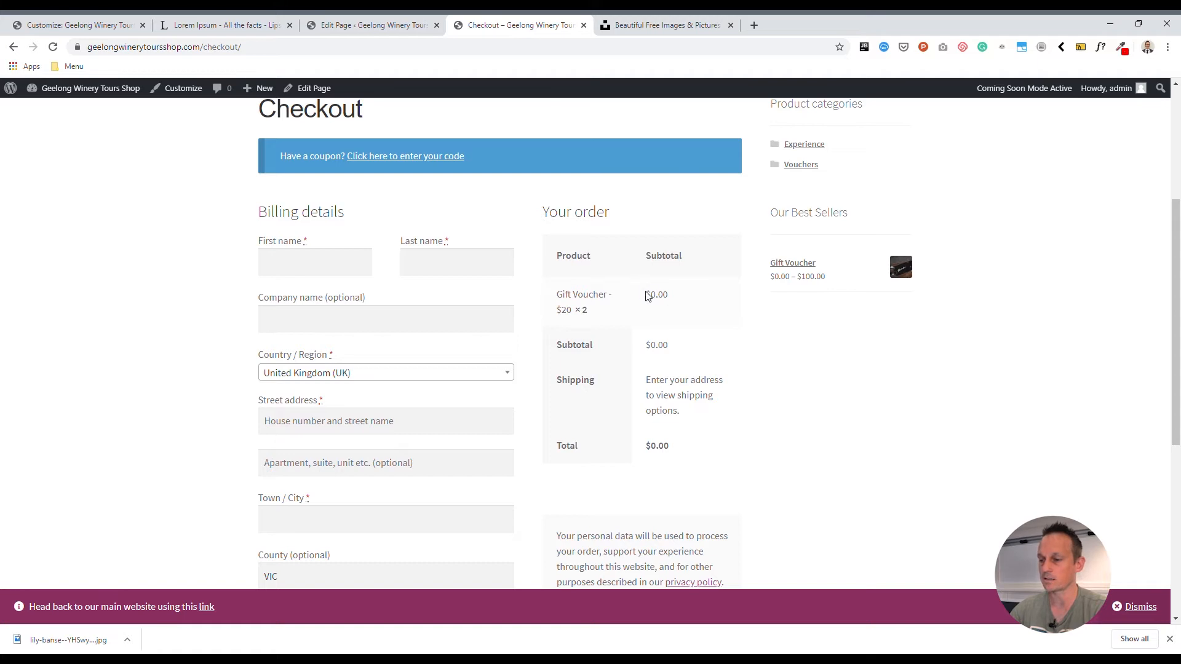
scroll(676, 409, down, 4)
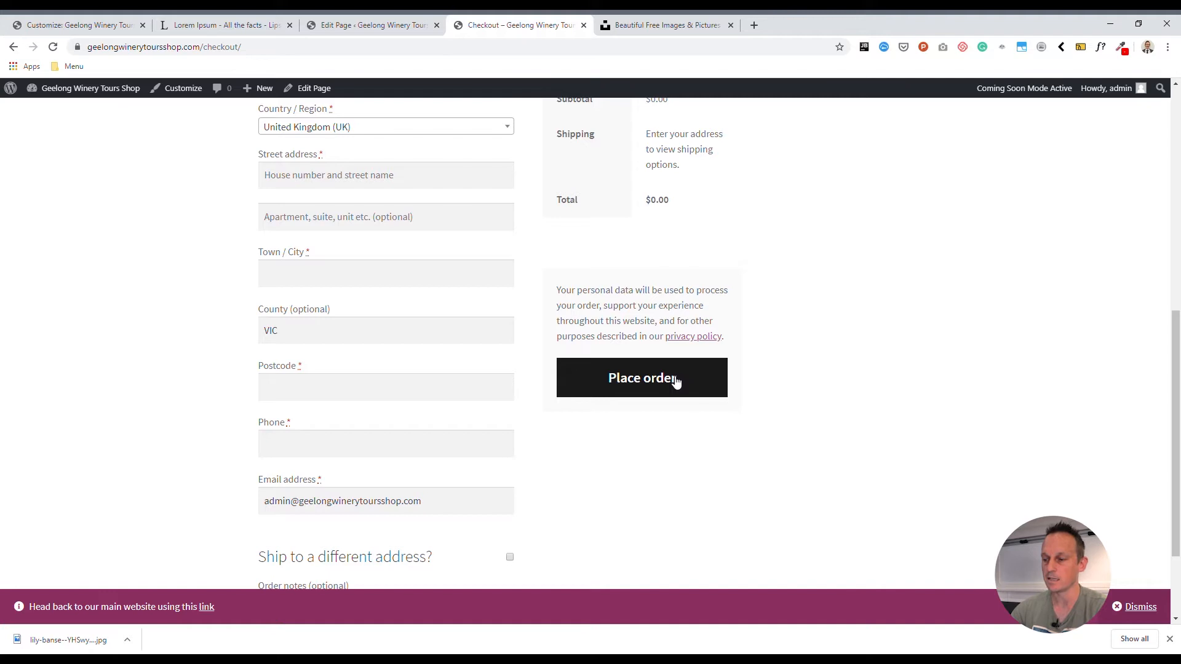
double_click(661, 201)
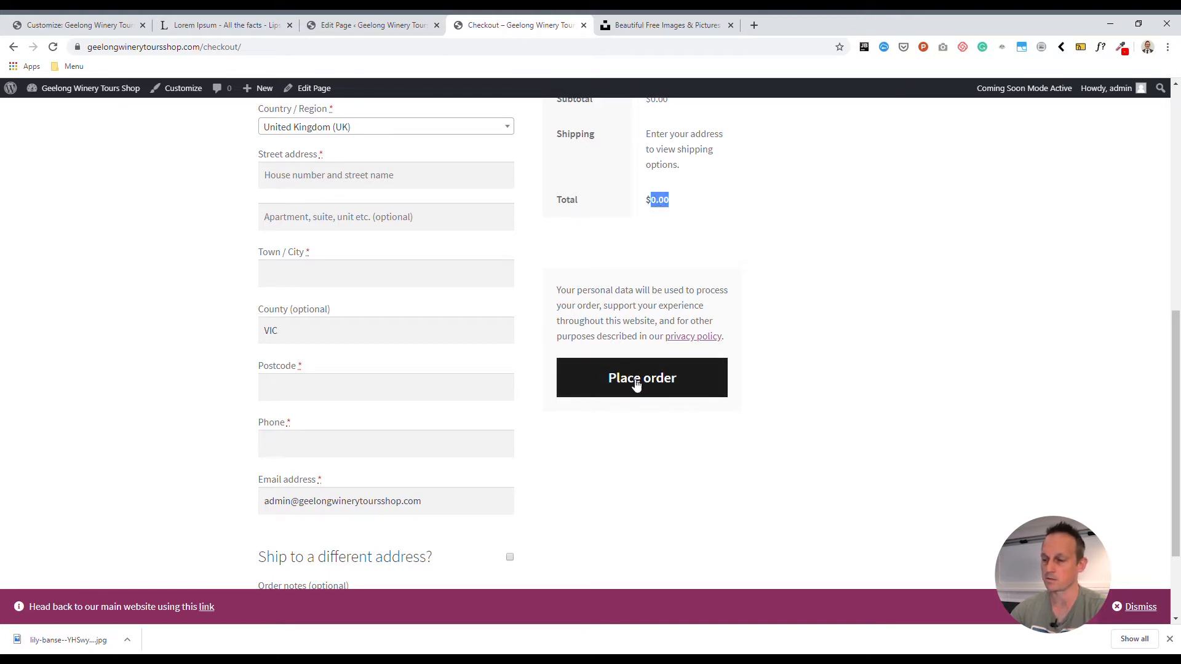
scroll(669, 415, up, 5)
scroll(722, 427, down, 4)
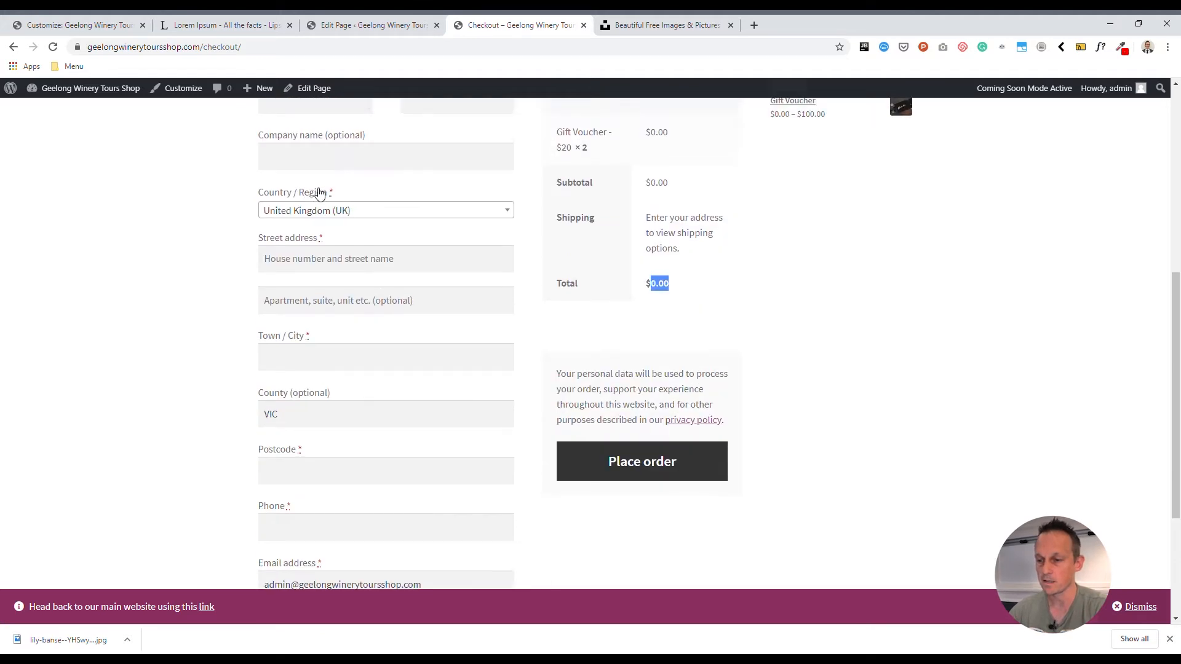
- Enter the customer's first and last name in the billing details and set the country to Australia
scroll(316, 192, up, 2)
click(311, 198)
key(Tab)
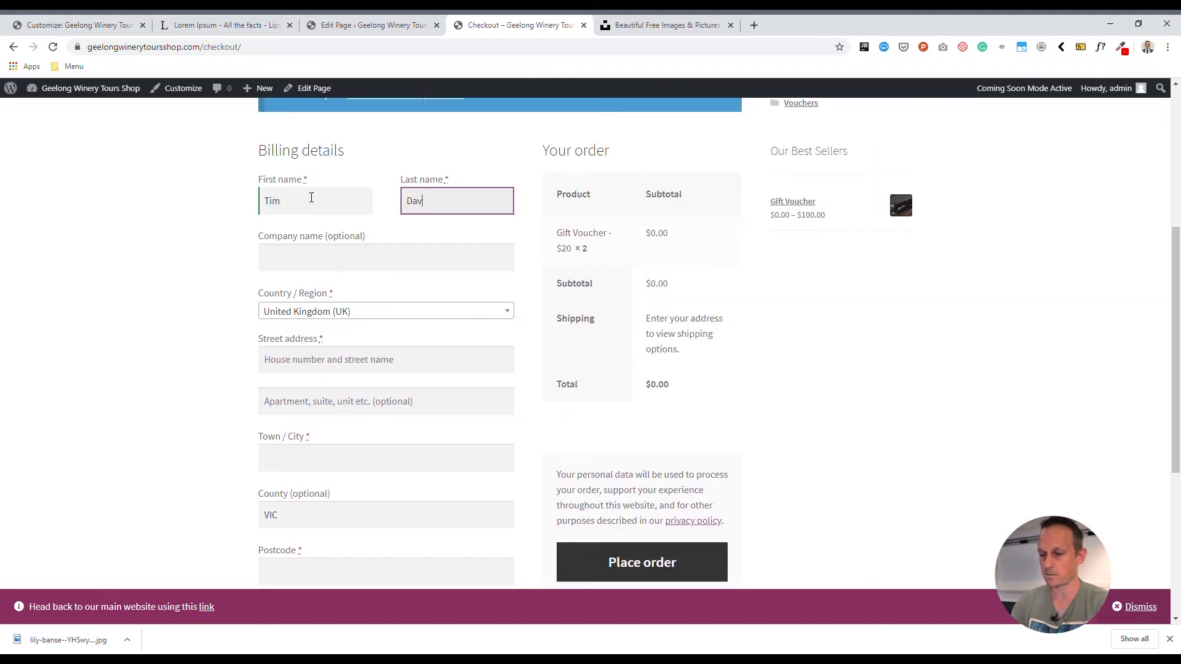
click(340, 311)
text(au)
key(Return)
scroll(120, 343, down, 3)
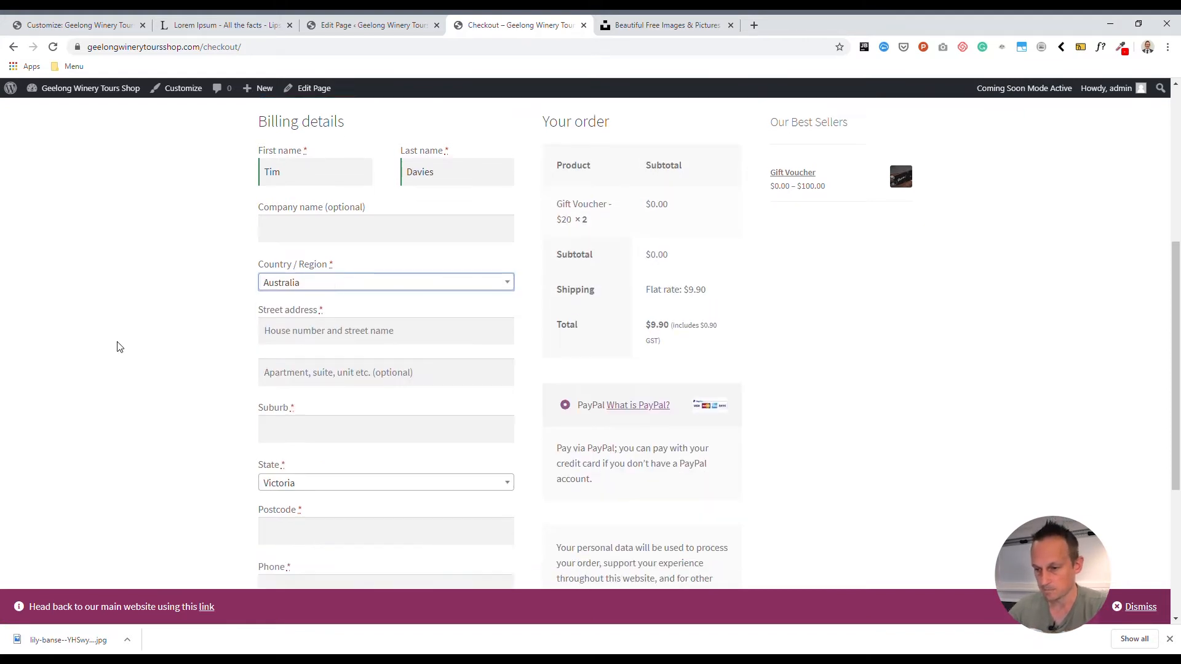
- Fill in the customer's street address, suburb, postcode and phone number in the billing details
scroll(307, 292, up, 1)
click(264, 241)
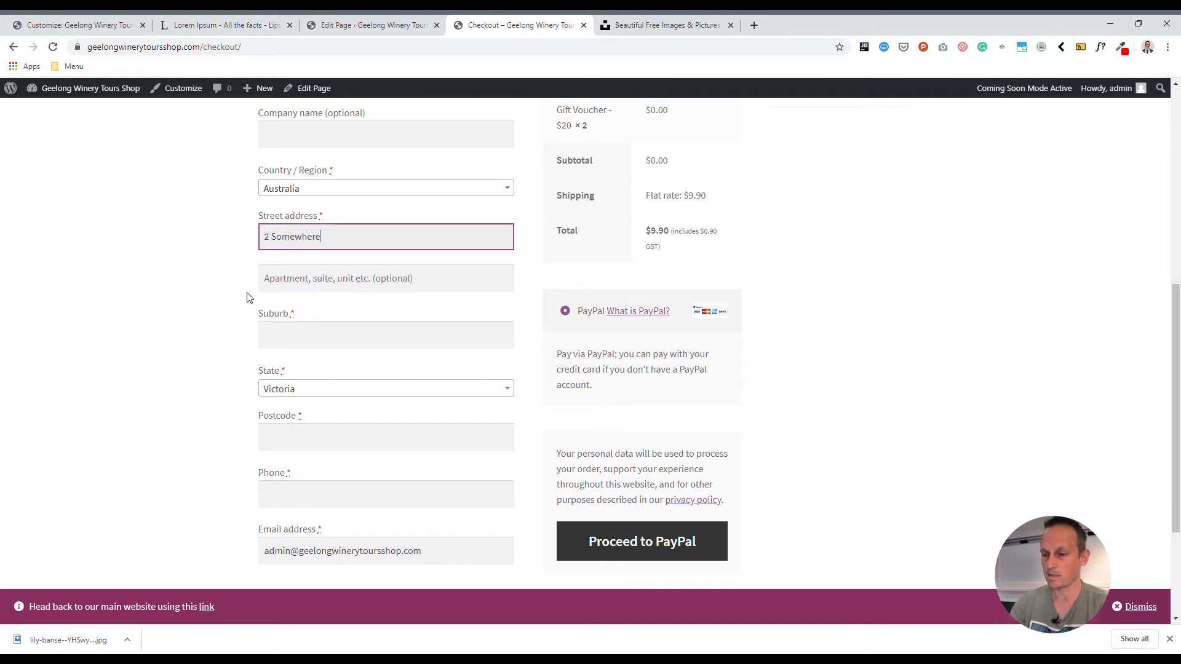
click(319, 347)
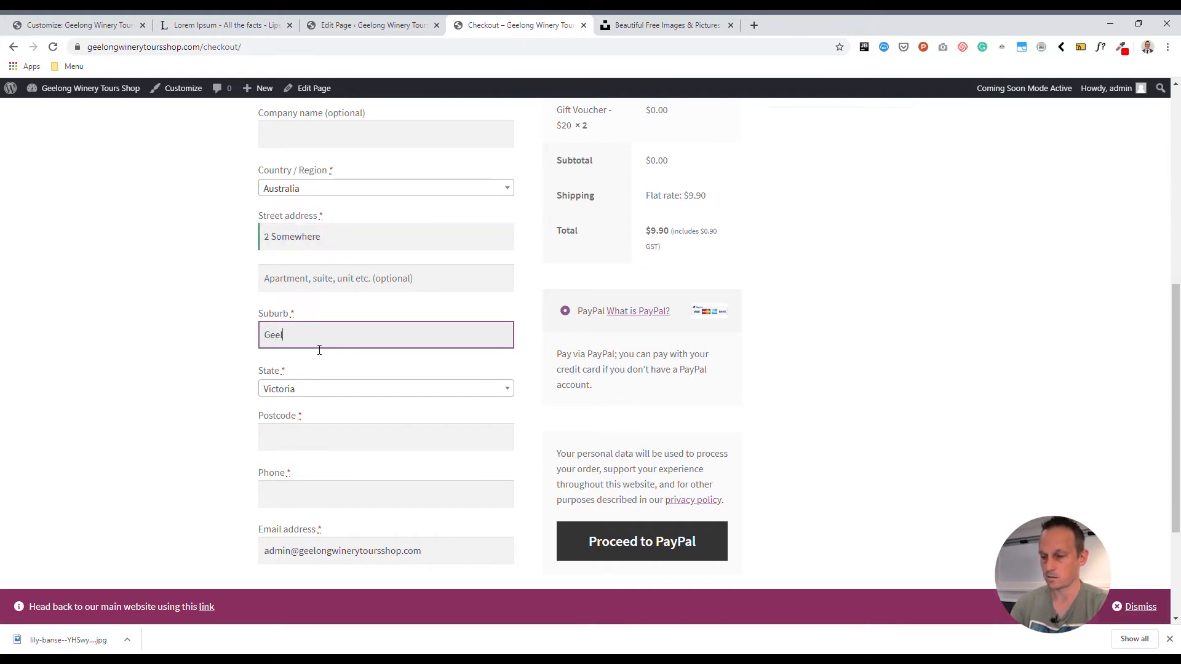
click(330, 436)
text(3220)
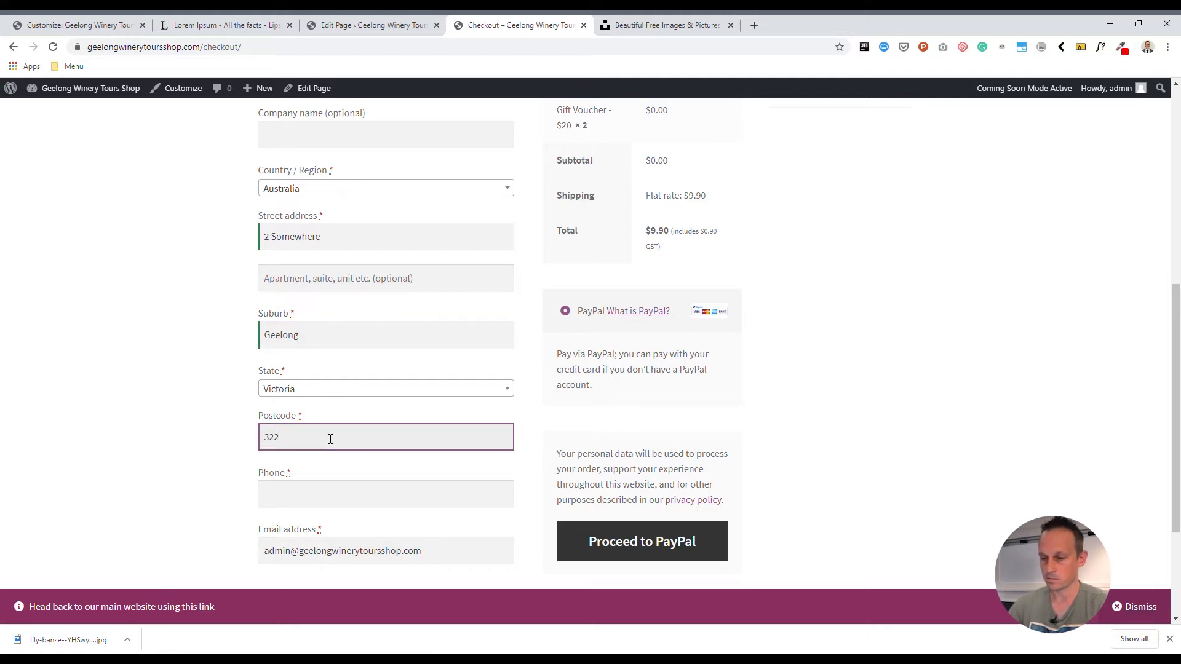
click(317, 498)
text(12345)
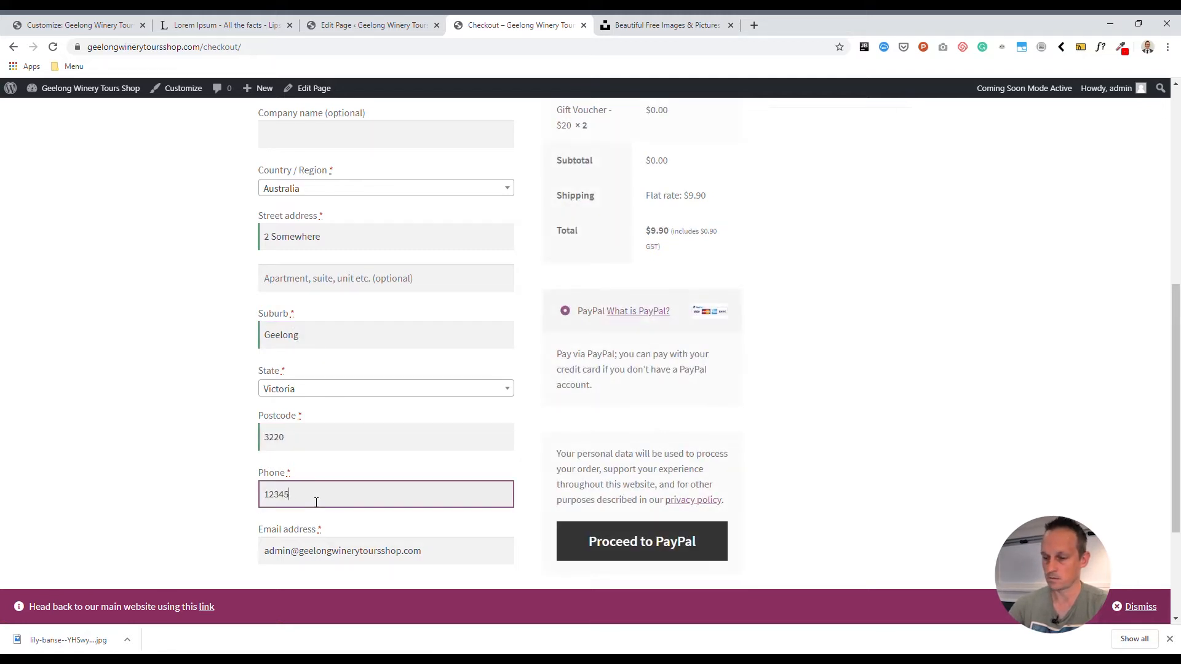
key(Tab)
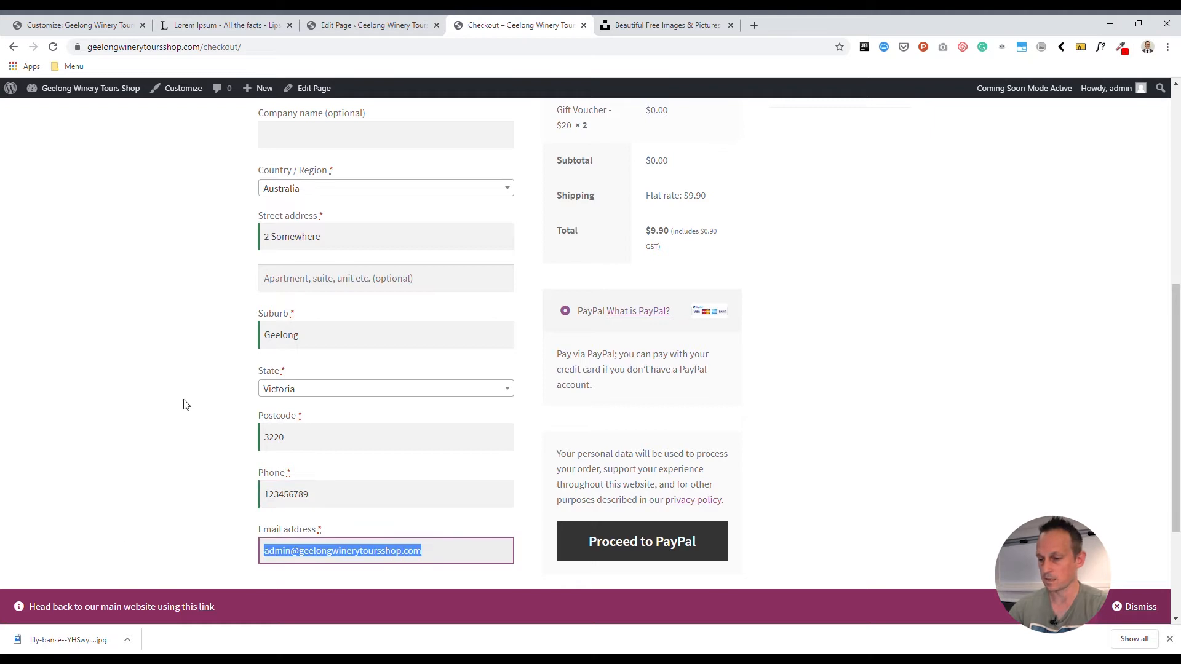
- Examine the flat rate shipping charge, the order total and the PayPal payment section of the checkout
scroll(246, 442, down, 2)
click(571, 491)
scroll(501, 473, up, 3)
mouse_move(714, 257)
mouse_down()
mouse_move(647, 261)
mouse_move(707, 261)
mouse_up()
click(671, 259)
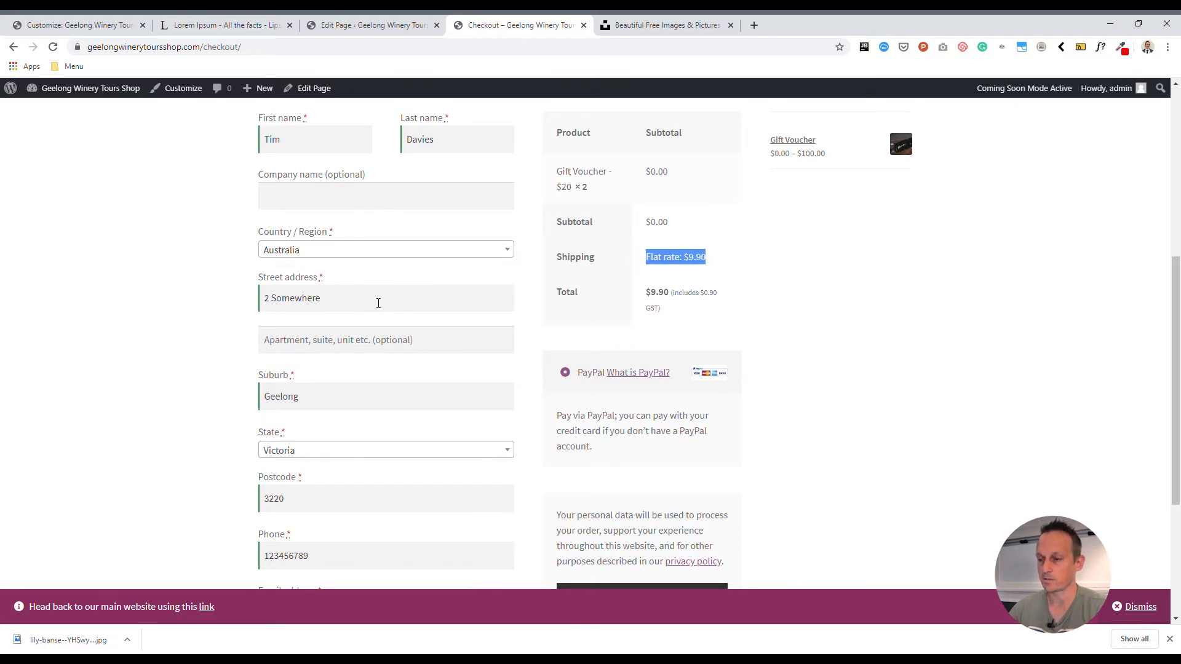
click(692, 260)
drag(715, 261, 648, 260)
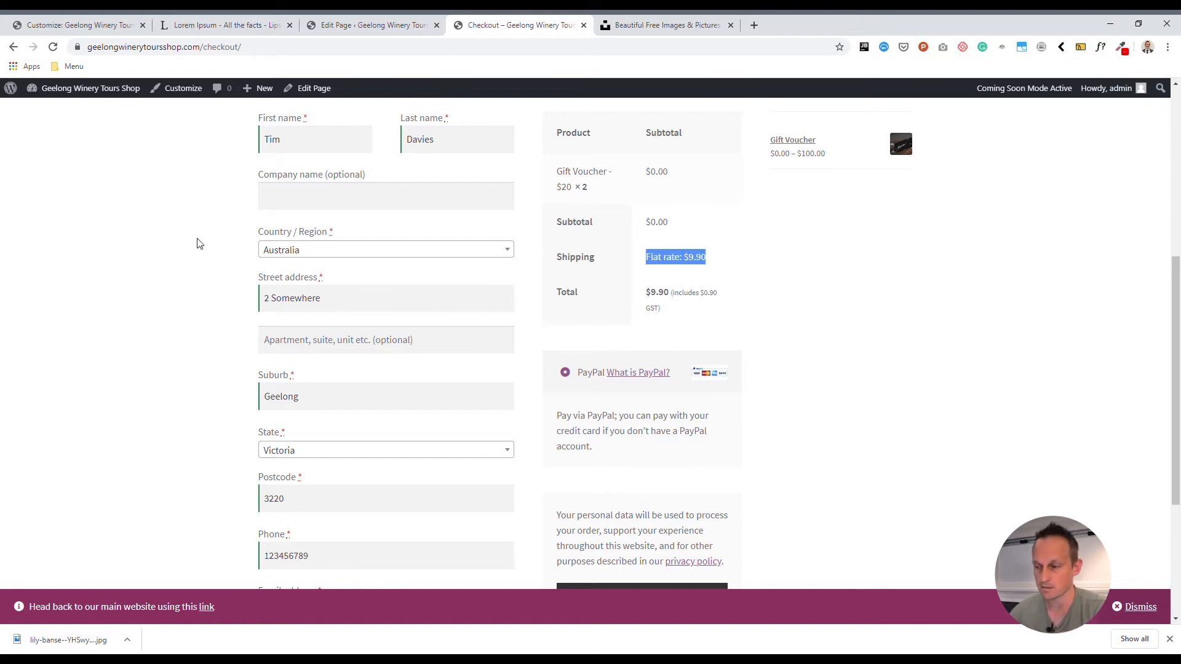
scroll(455, 371, down, 4)
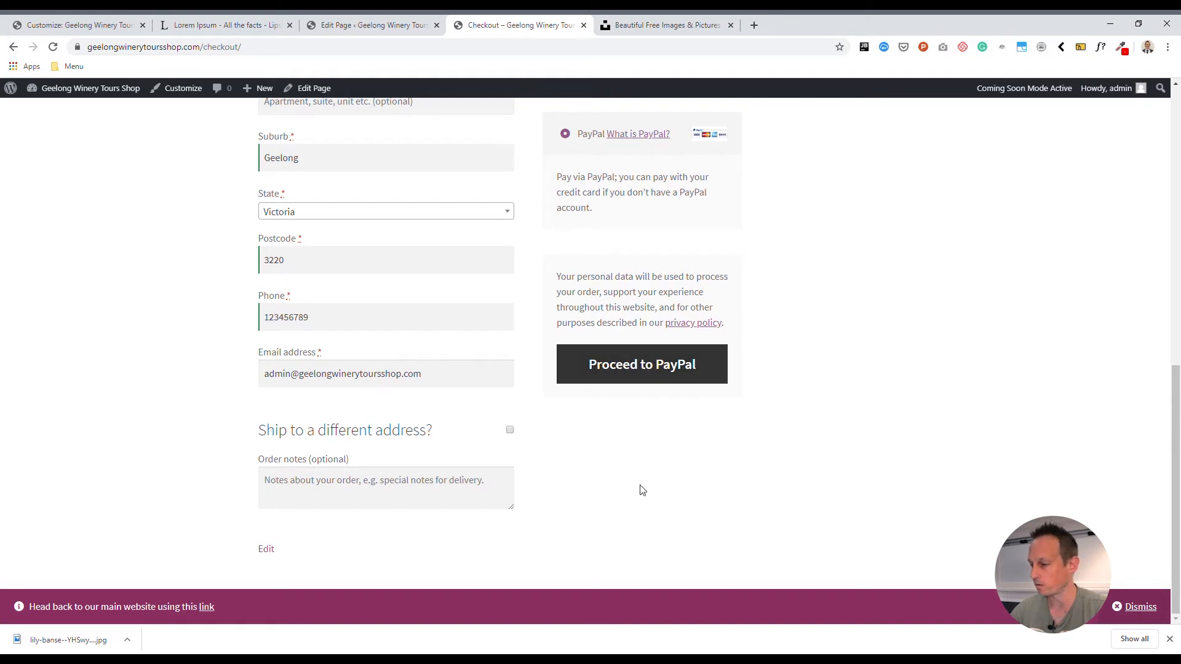
scroll(798, 382, up, 5)
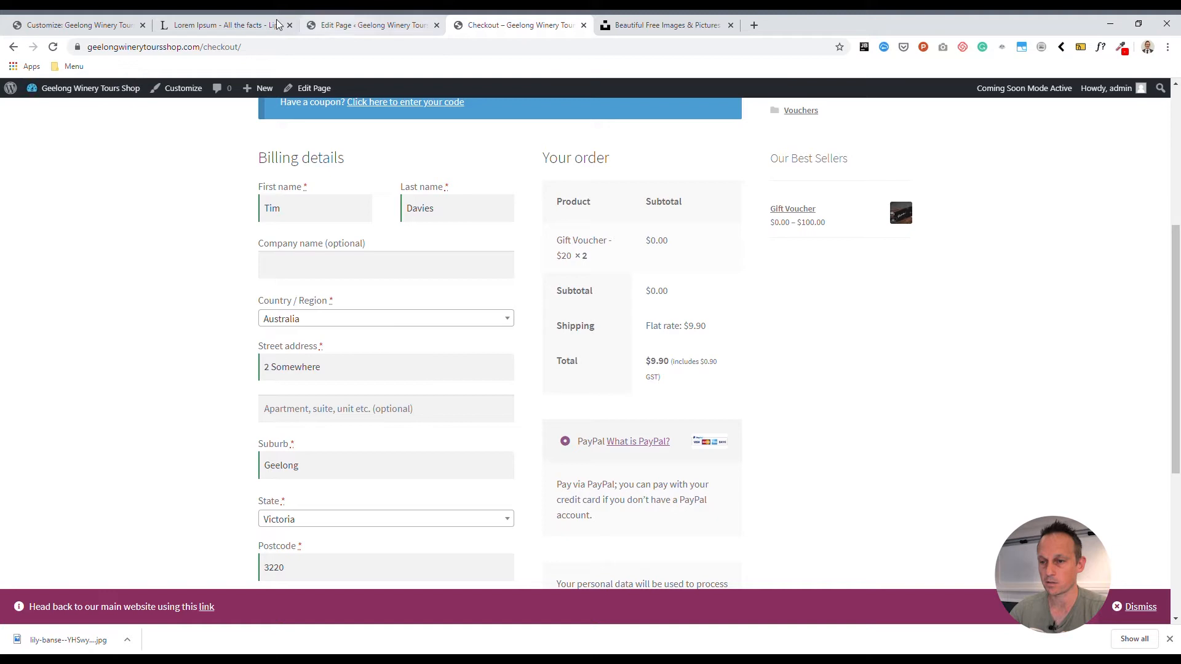
- Open the Australia shipping zone in the WooCommerce shipping settings of the site's admin area
click(62, 109)
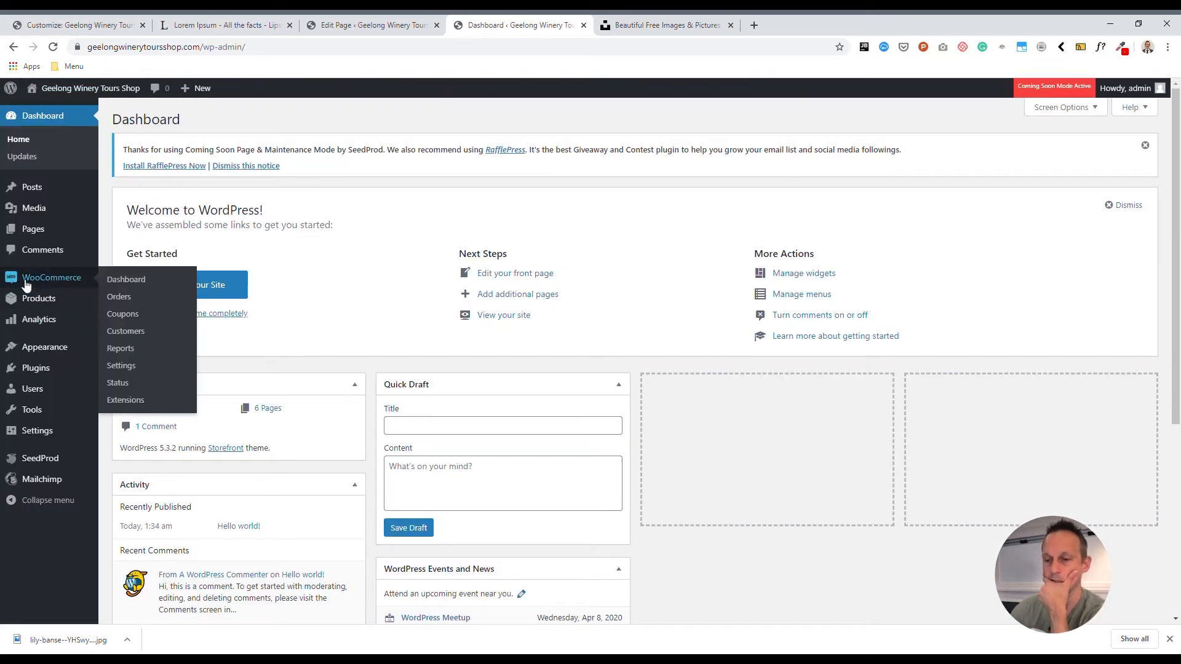
click(25, 283)
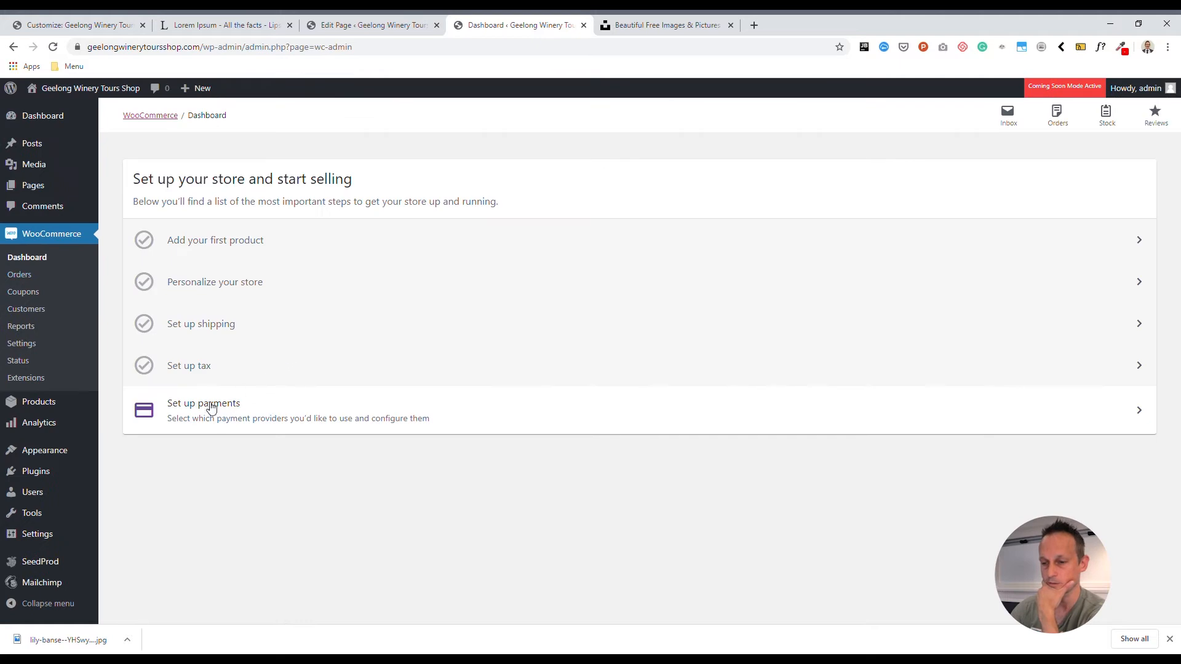
click(21, 344)
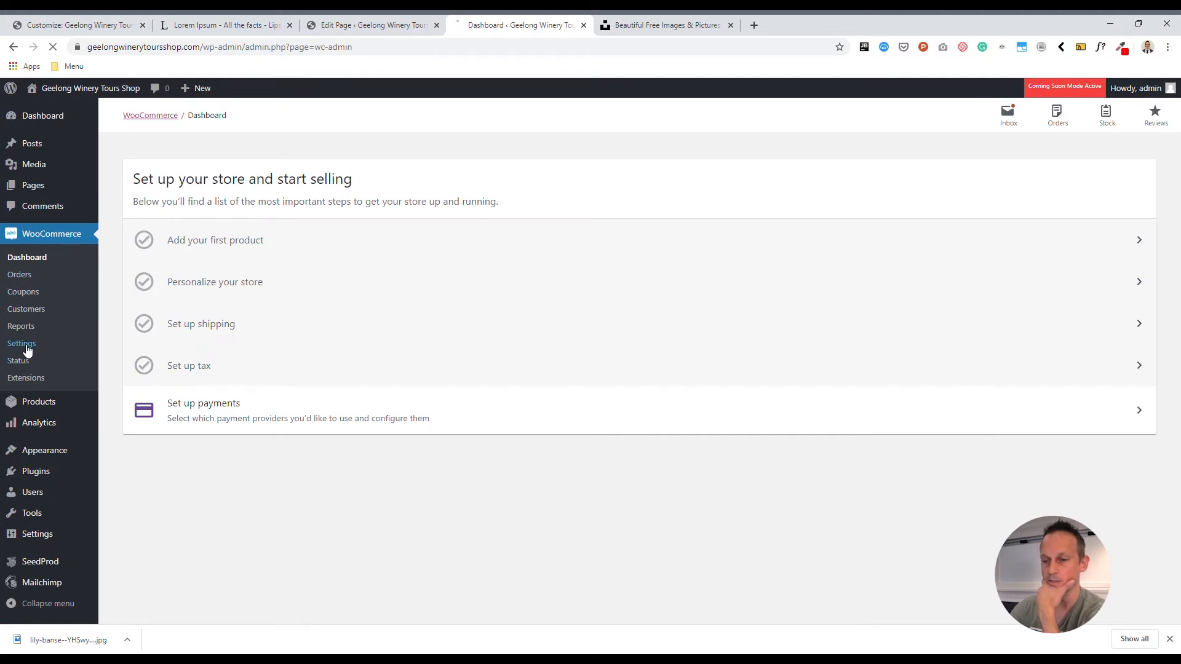
click(269, 194)
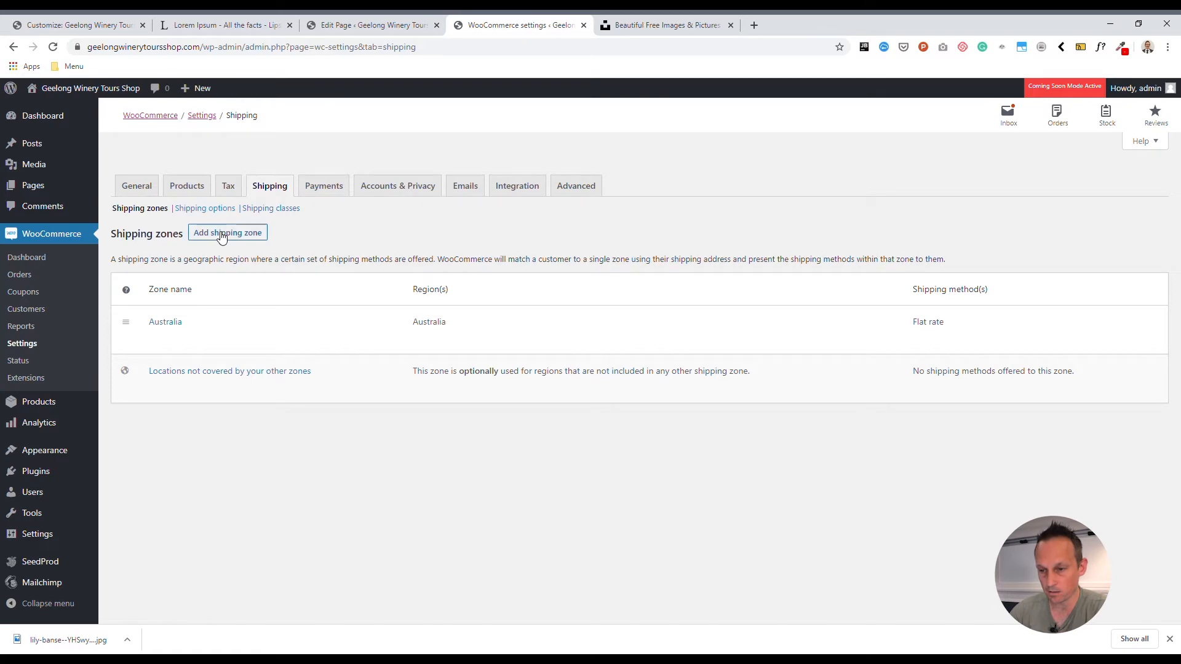
click(216, 210)
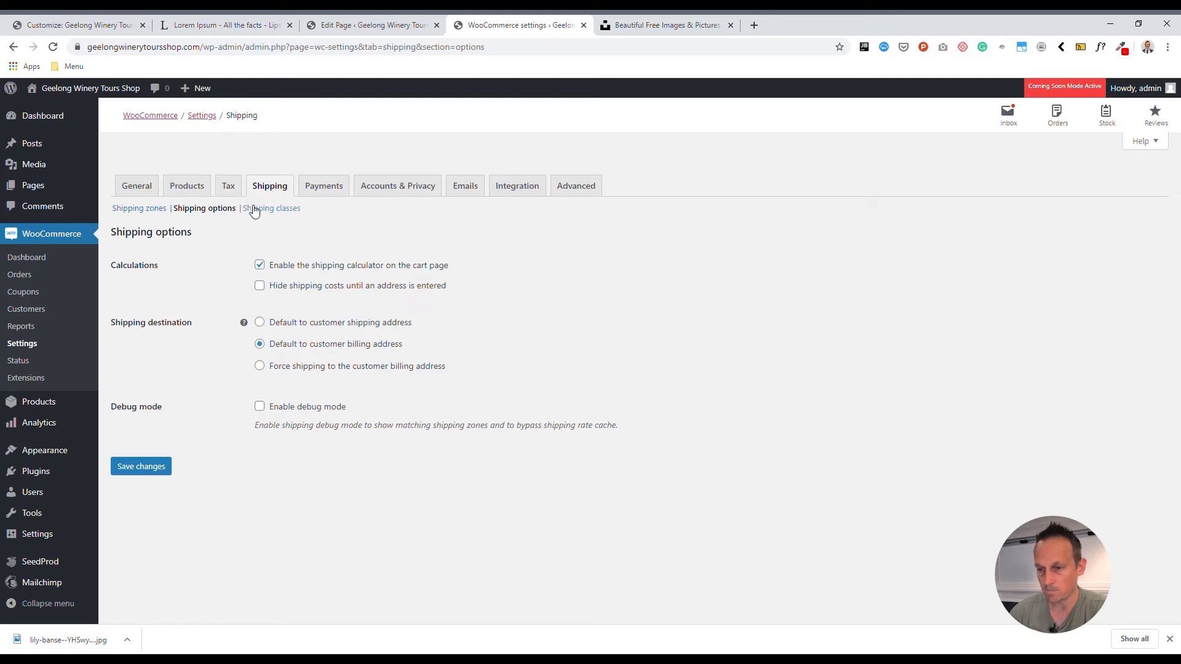
click(148, 209)
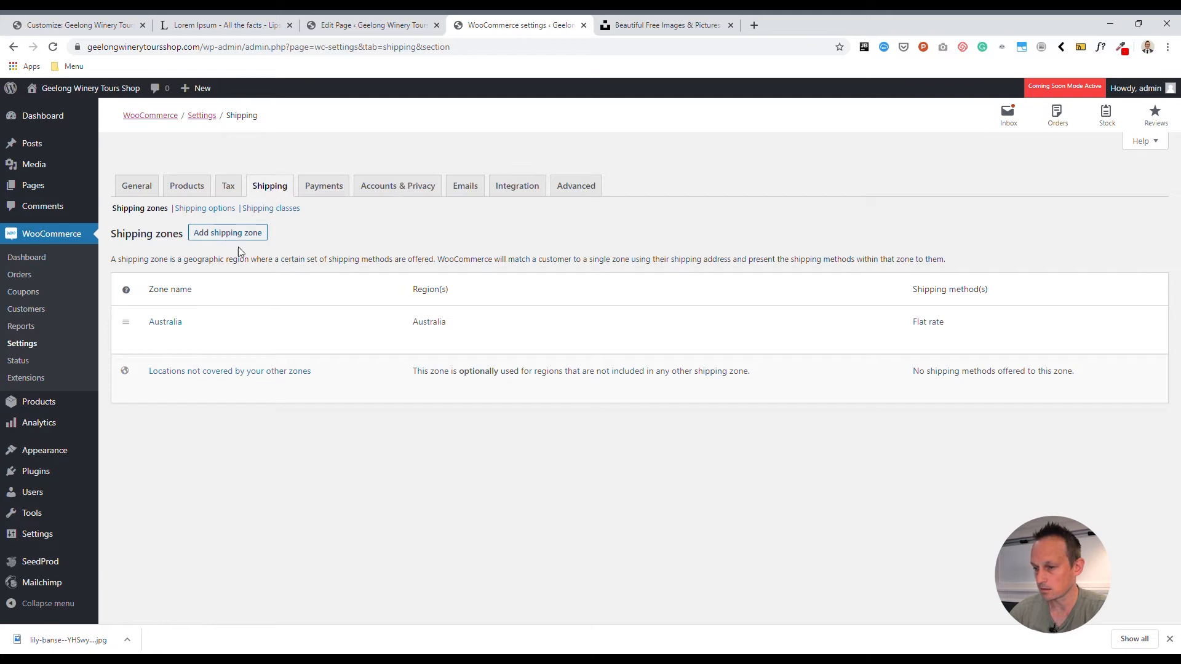
click(155, 337)
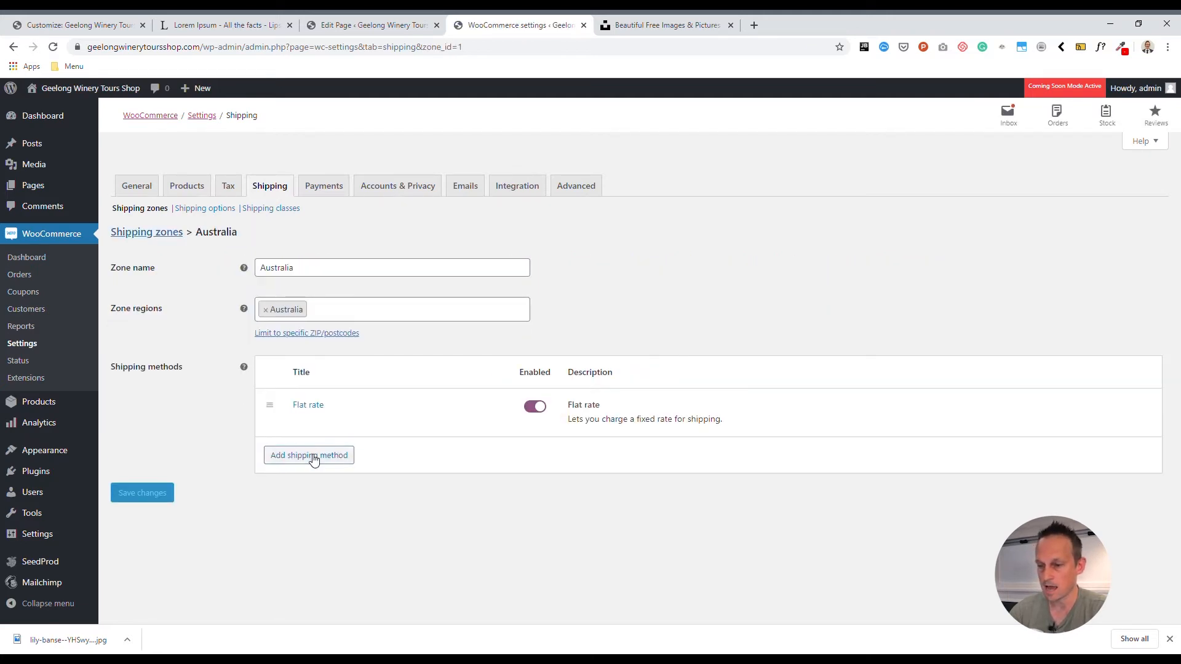
- Add the Free shipping method to the Australia zone and read its description
click(311, 455)
key(Down)
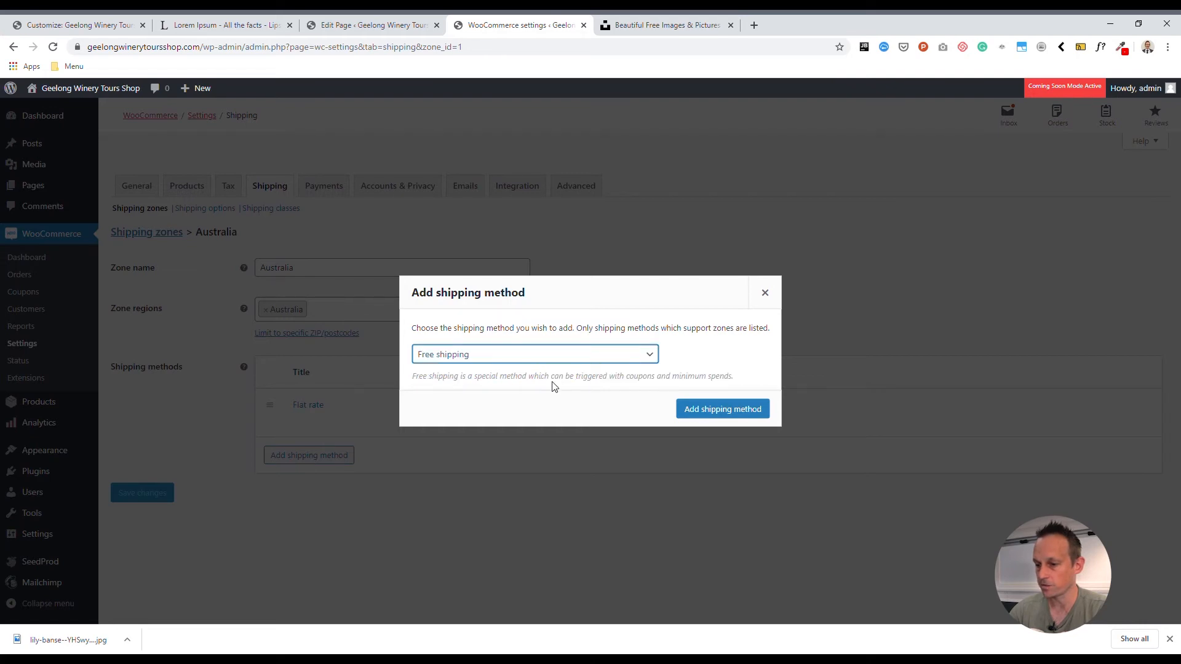
click(707, 412)
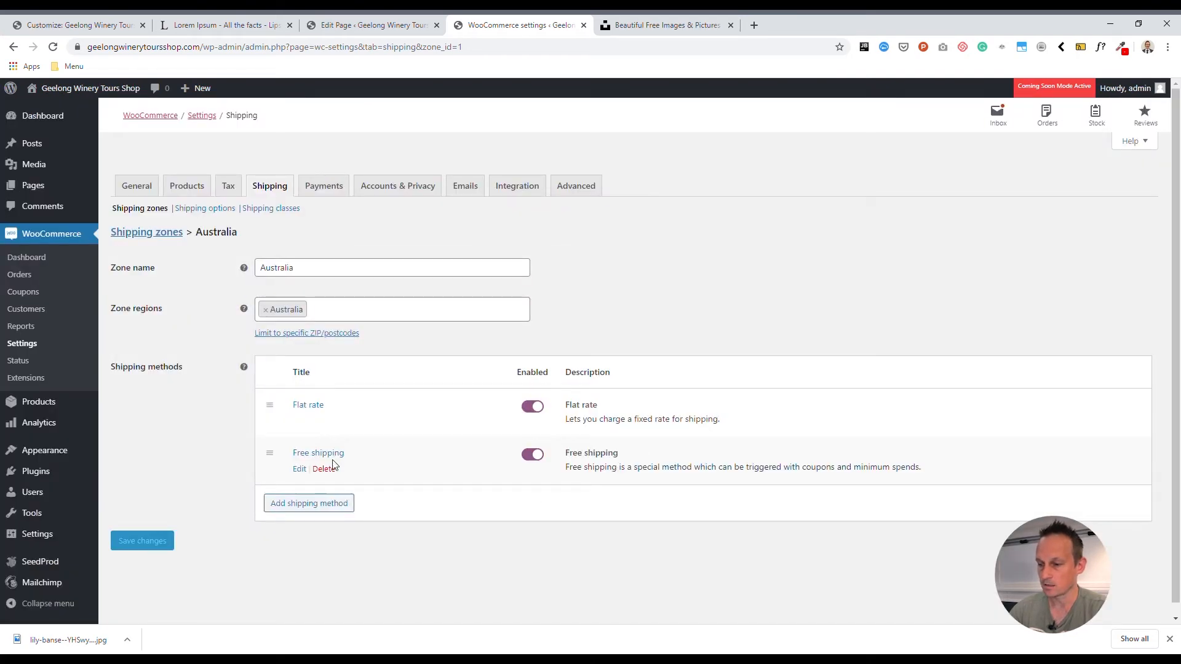
drag(596, 476, 904, 490)
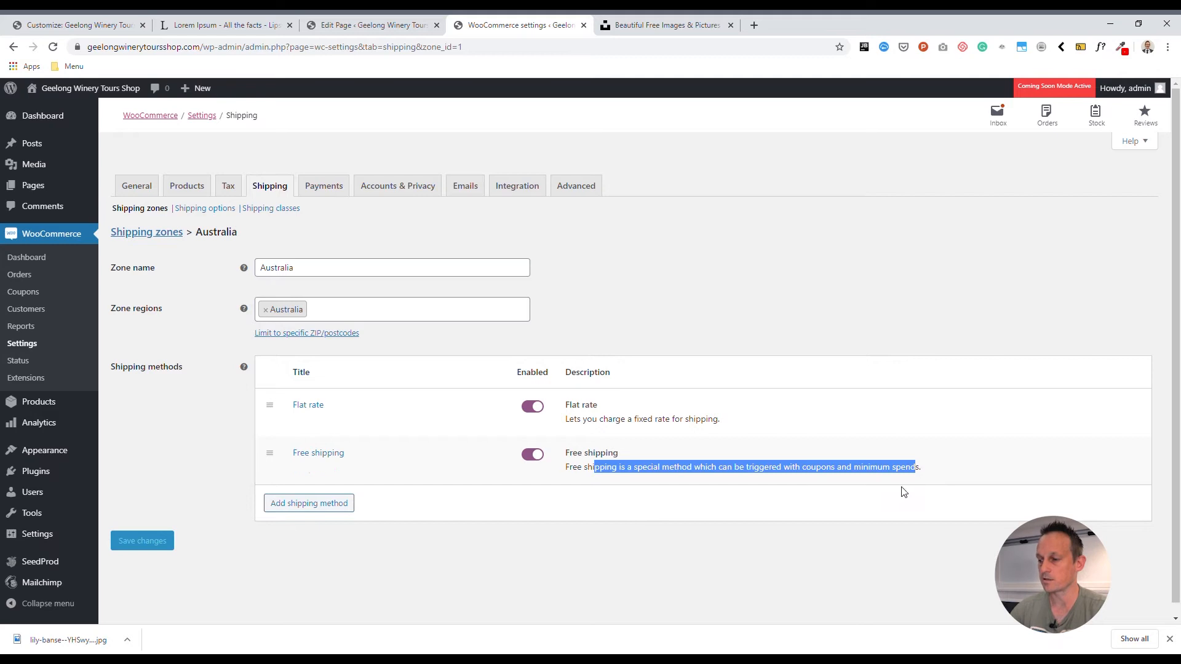
click(904, 490)
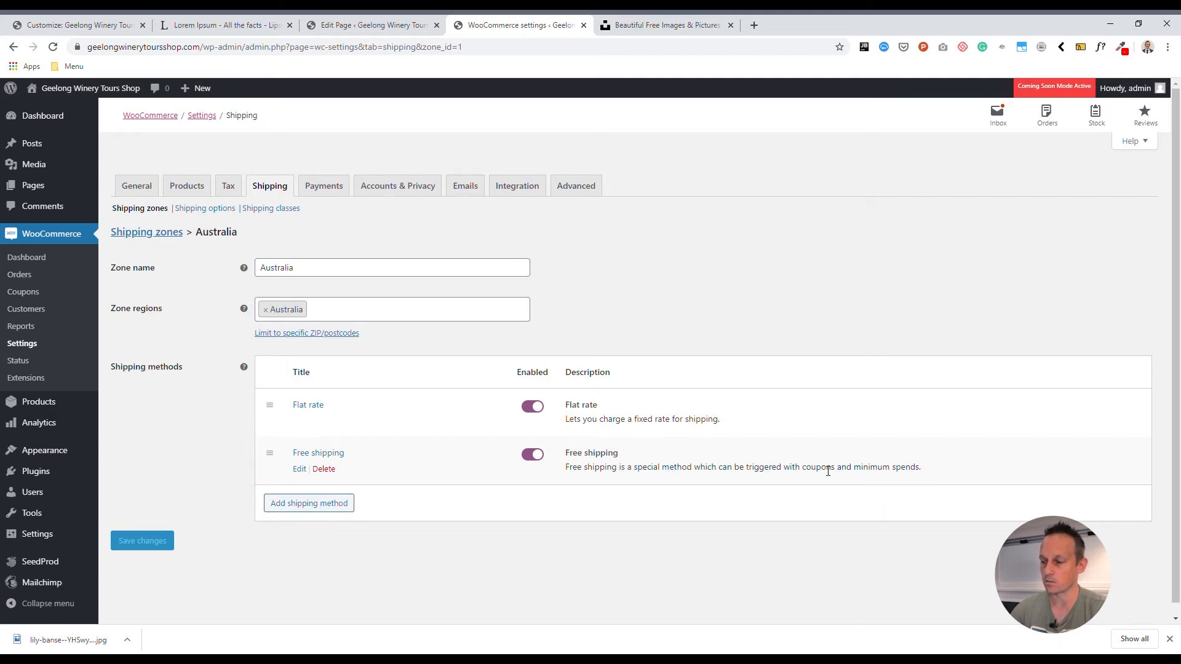
- Make the Free shipping method require a minimum order amount of 0 and save its settings
click(299, 469)
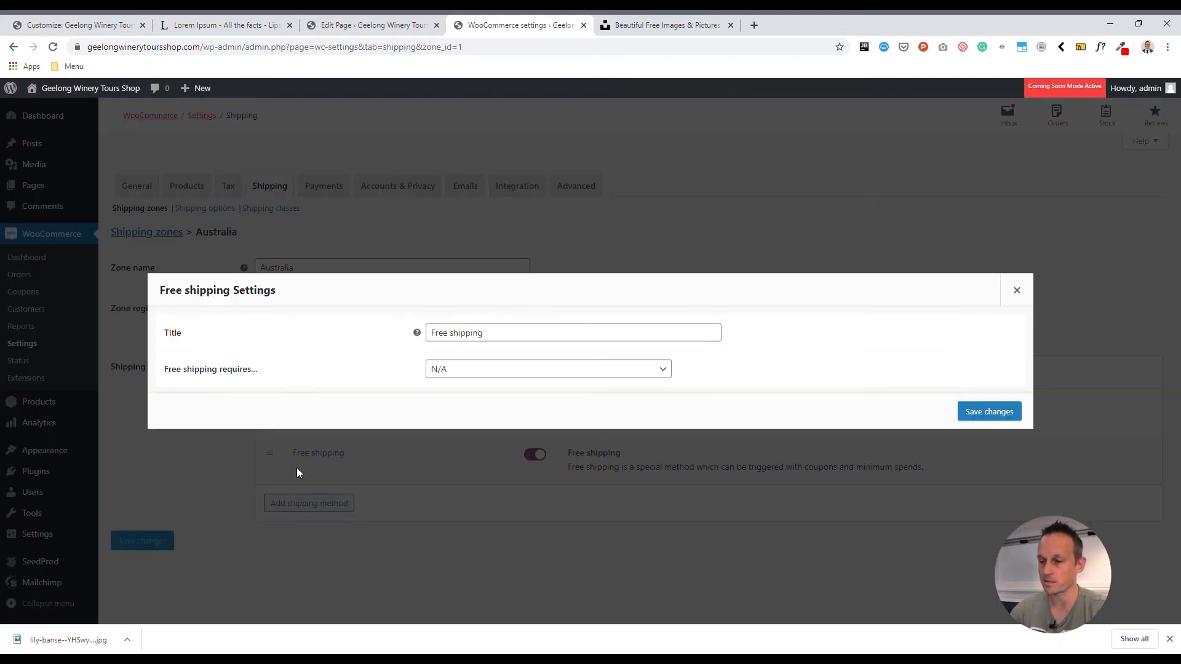
click(463, 372)
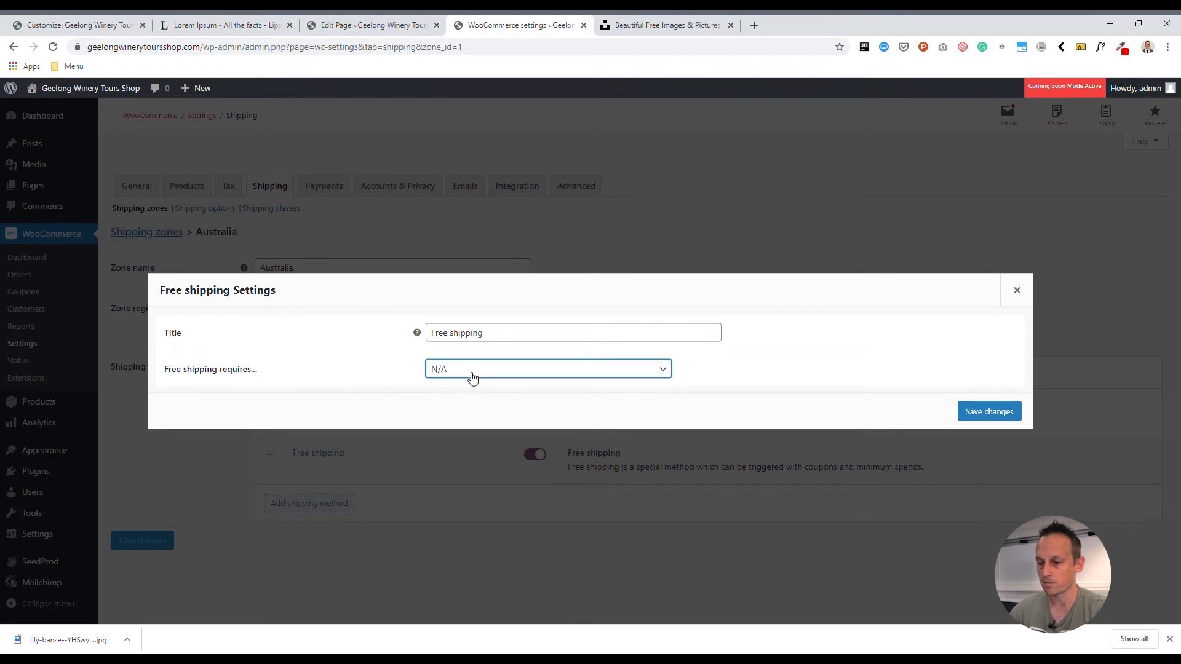
click(567, 415)
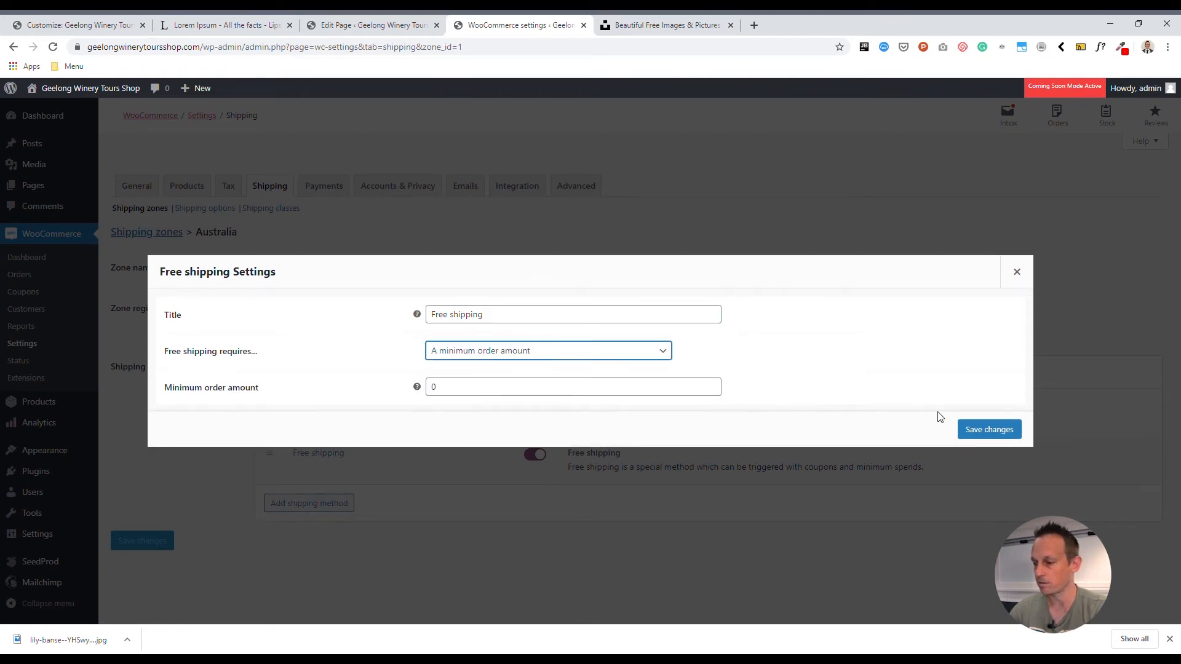
click(975, 430)
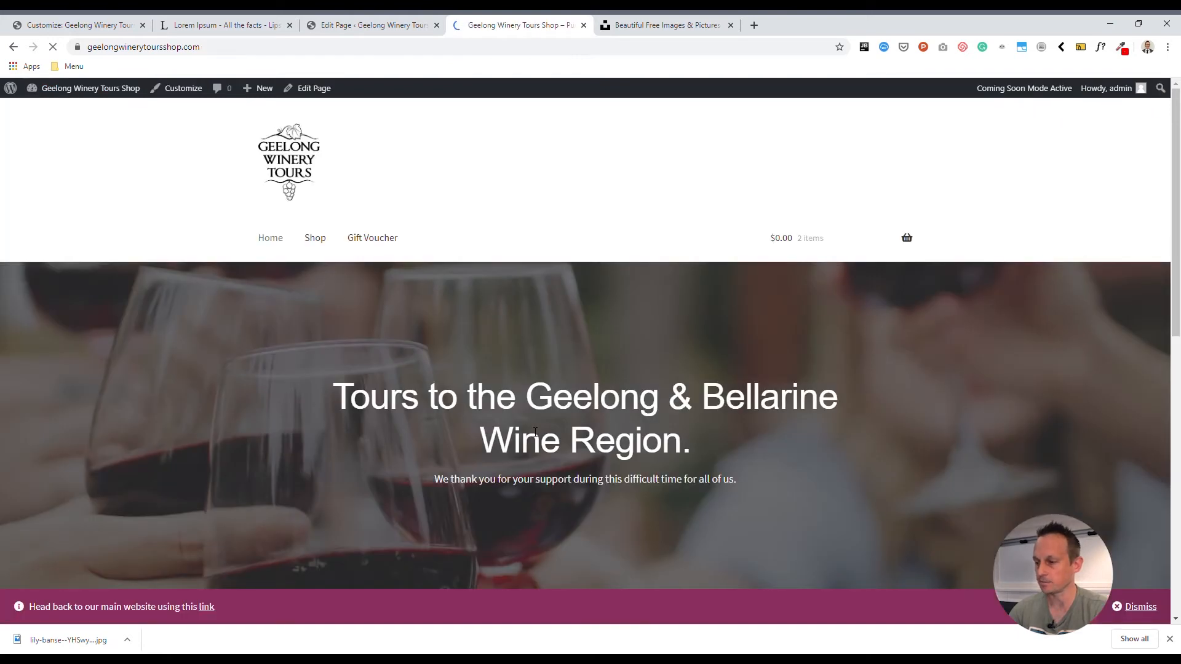
- Return to the storefront checkout, switch shipping to Flat rate and back to Free shipping, and examine the order total
mouse_move(809, 245)
click(838, 387)
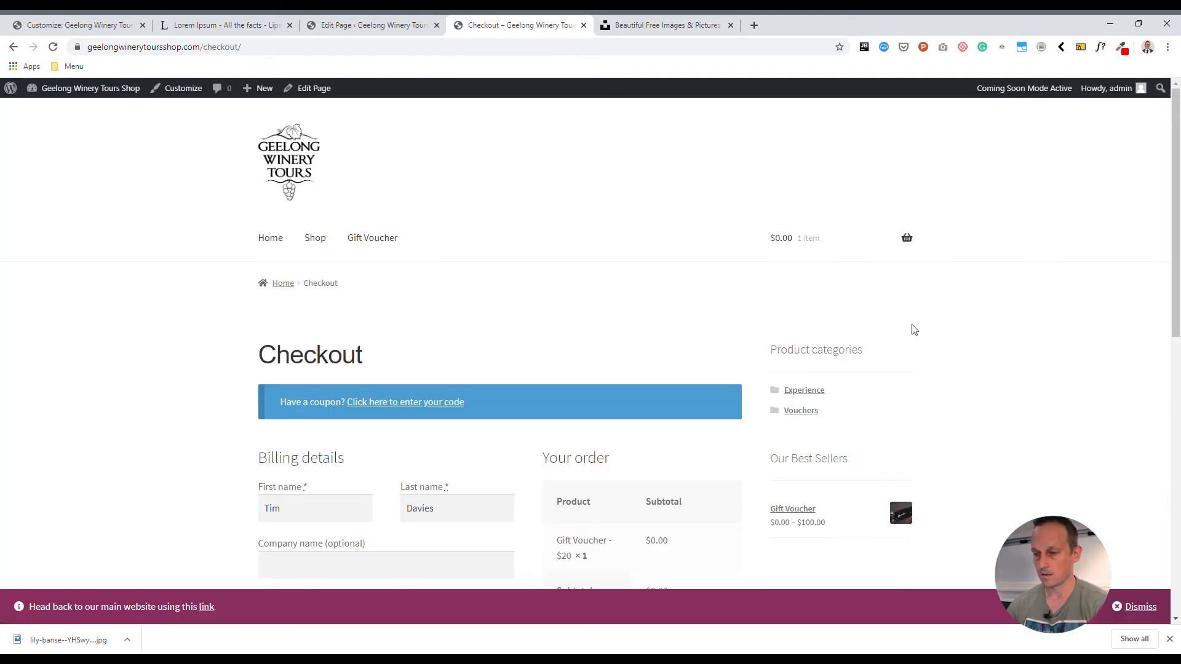
scroll(920, 334, down, 5)
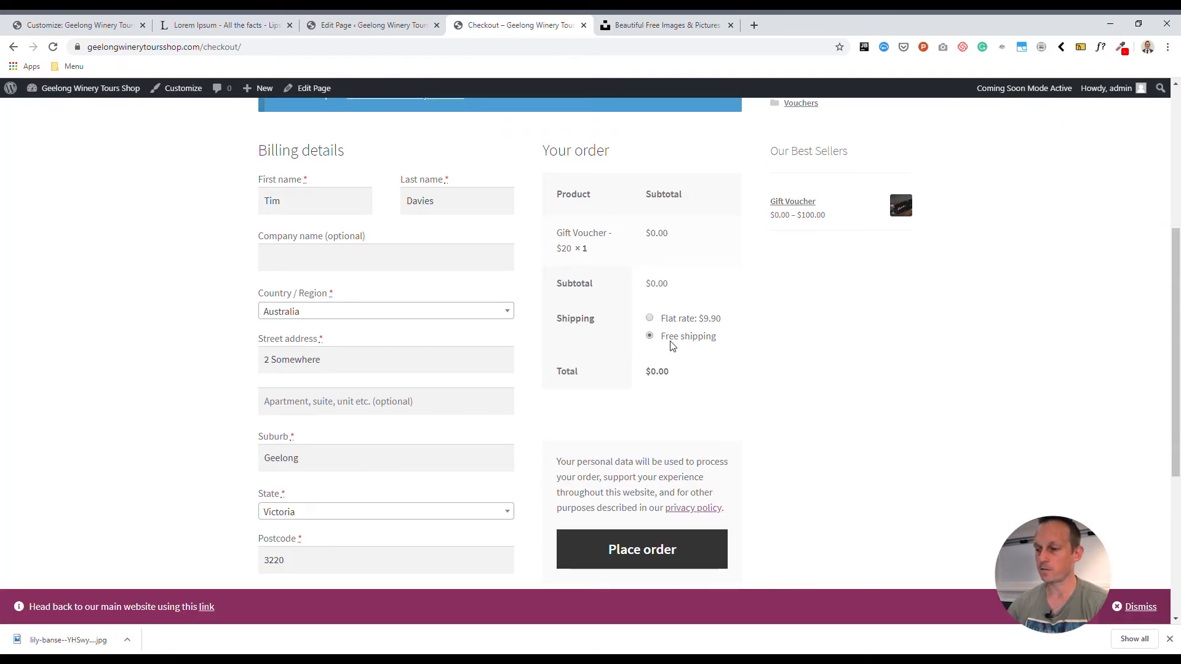
click(650, 319)
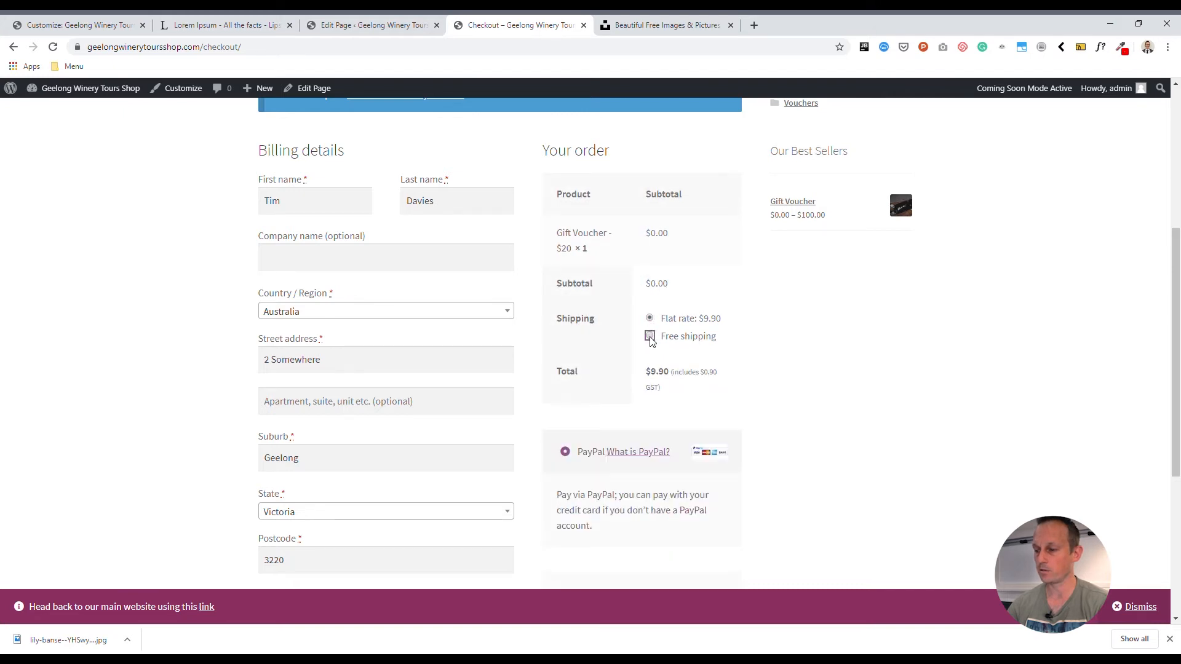
click(650, 336)
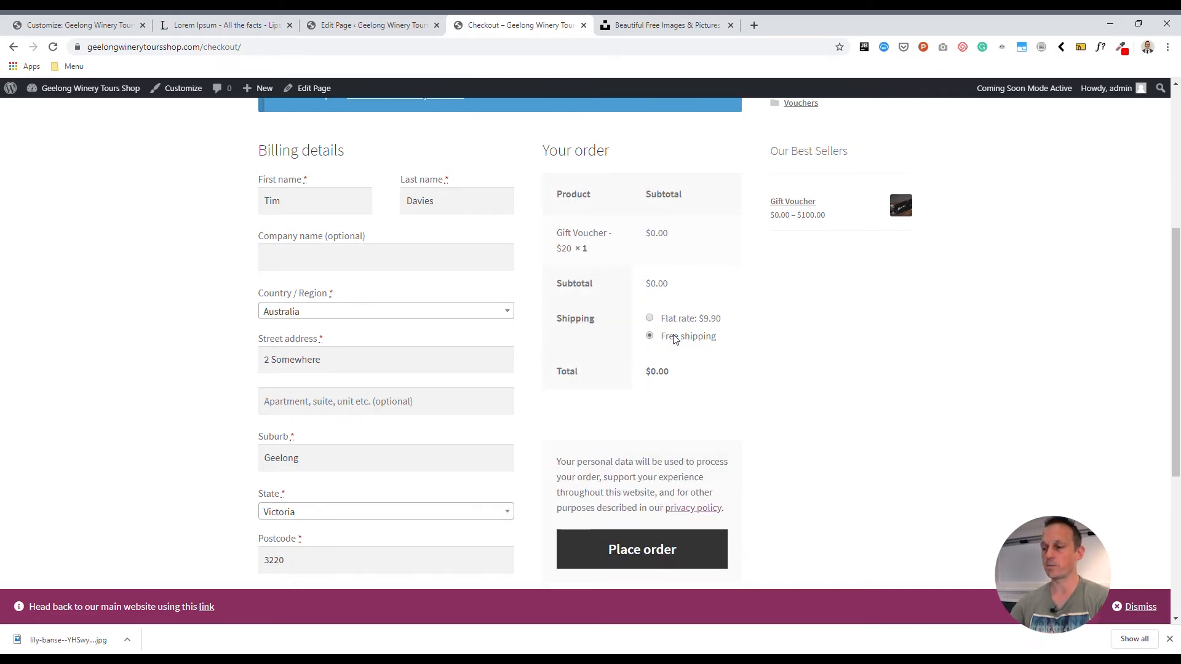
drag(661, 338, 726, 338)
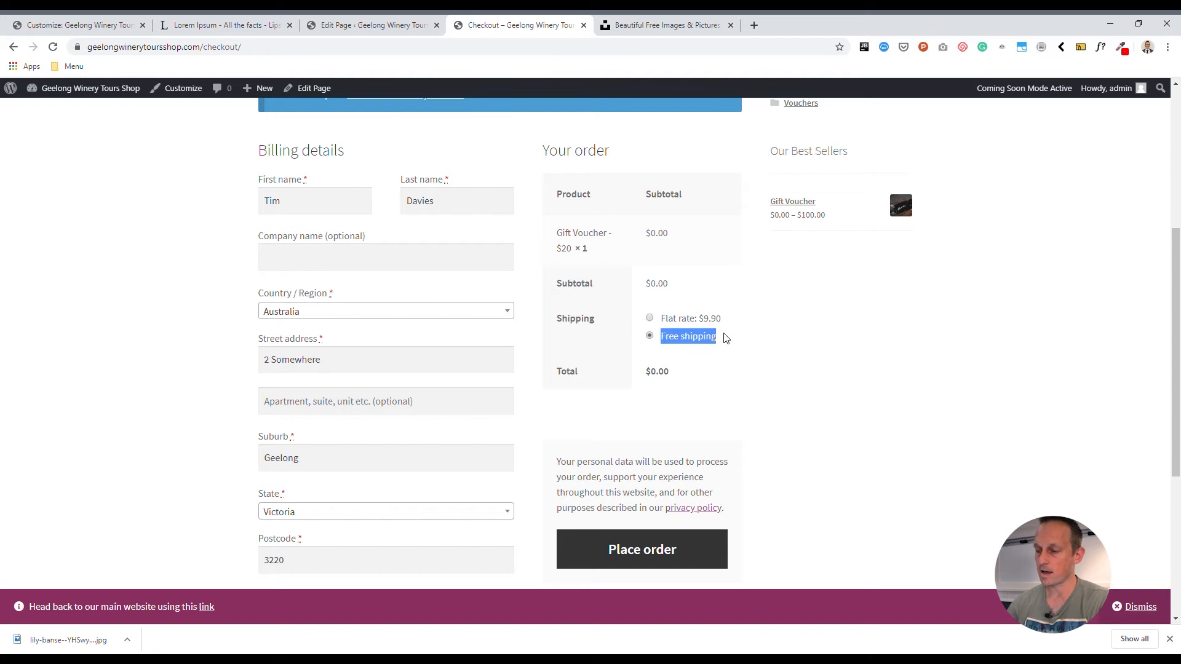
drag(645, 373, 674, 371)
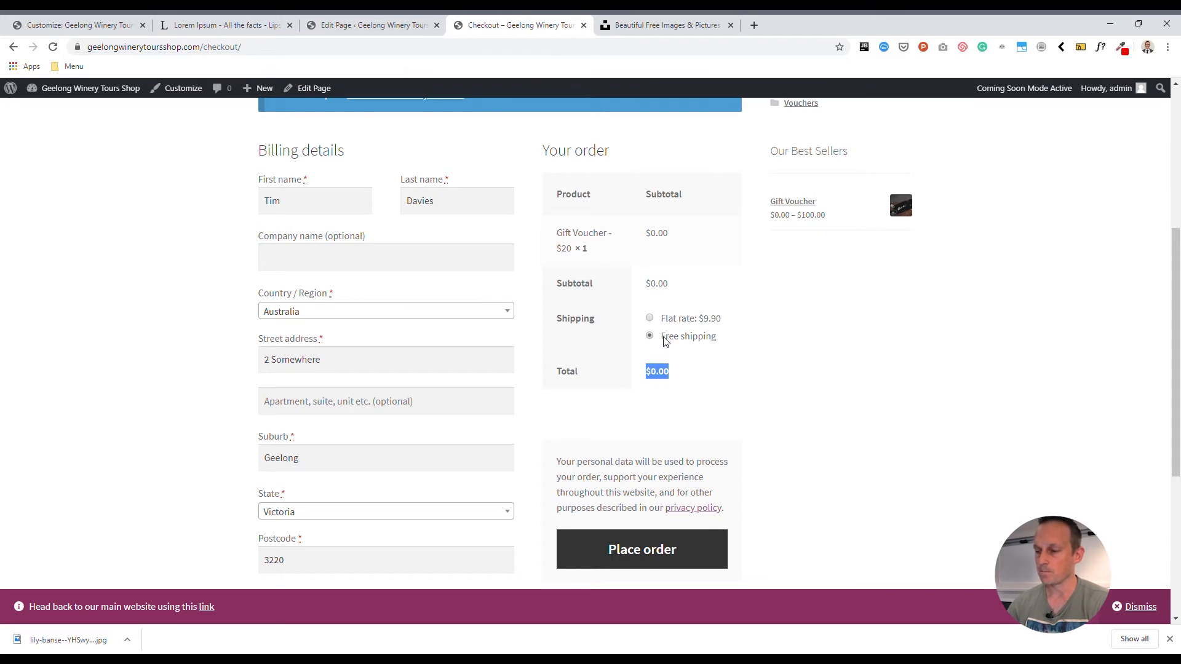
drag(664, 342, 719, 342)
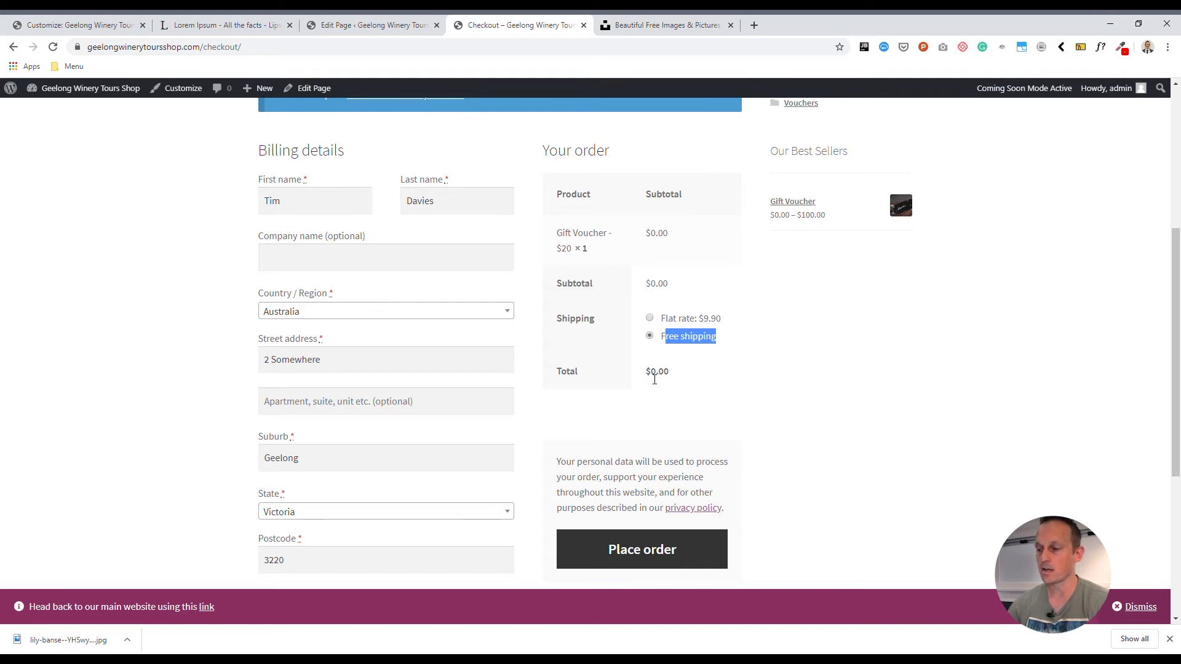
drag(644, 376, 718, 344)
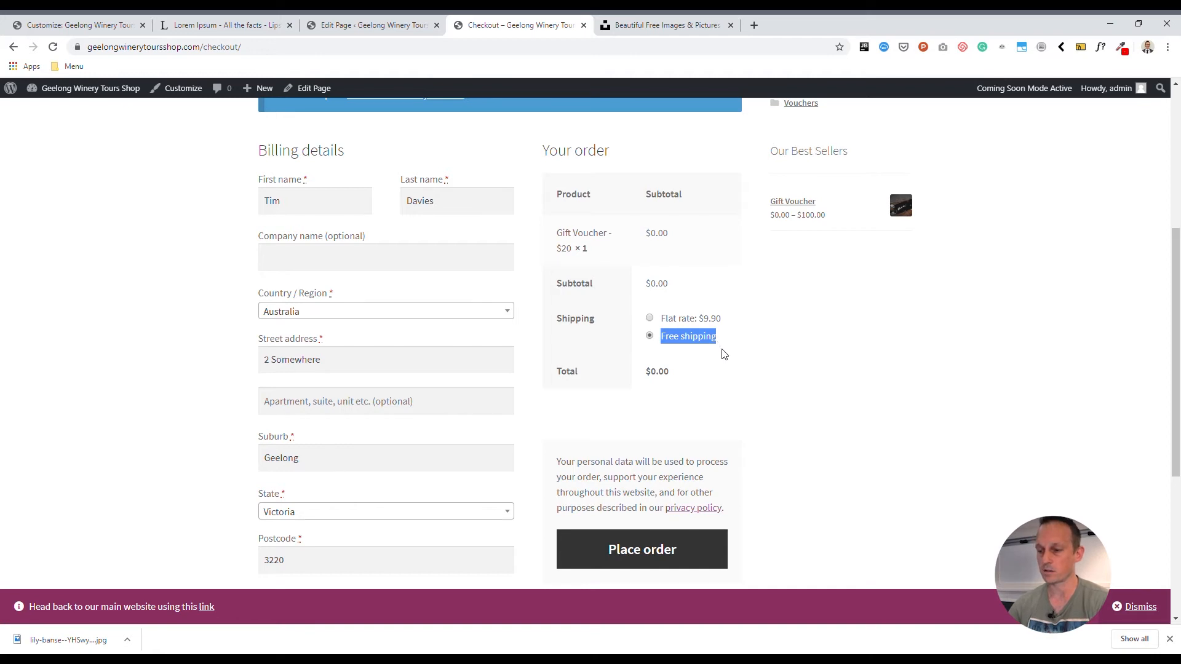
click(155, 352)
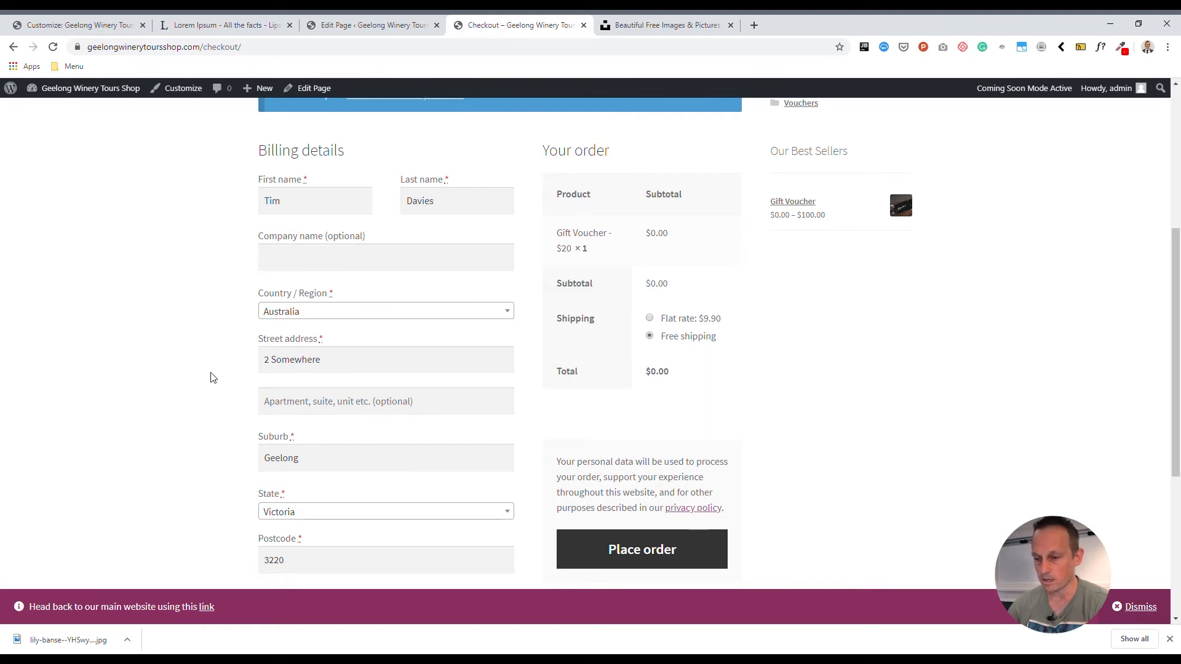
- Replace the billing email address on the checkout form with the customer's own e-mail
scroll(212, 377, down, 3)
triple_click(446, 499)
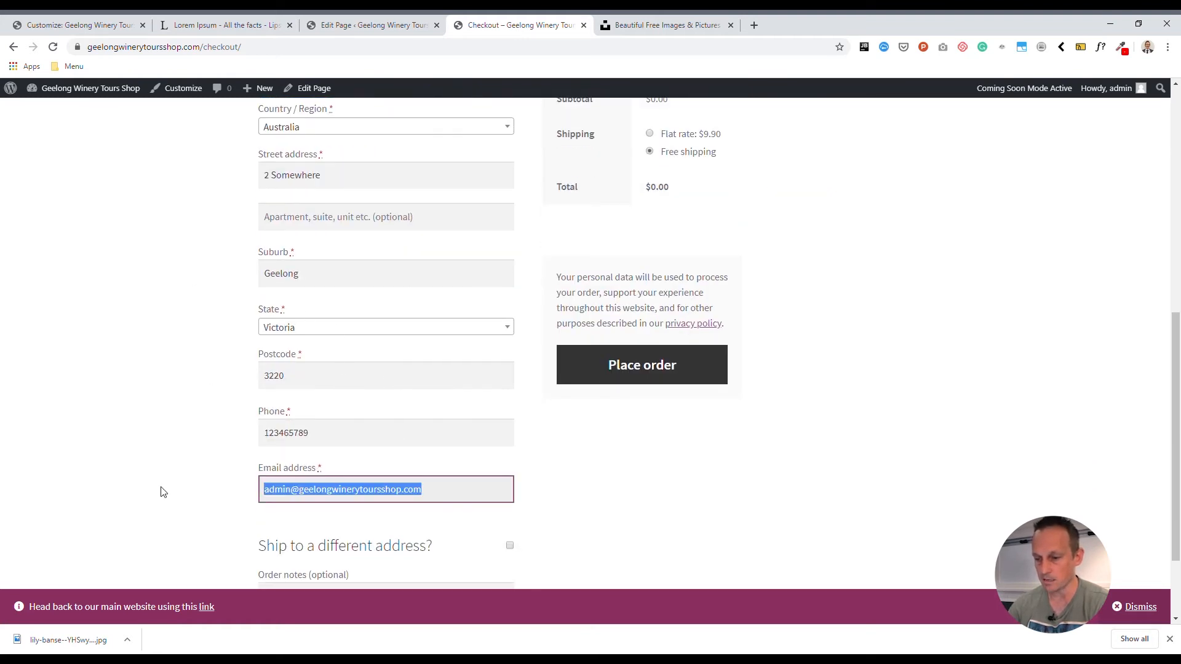
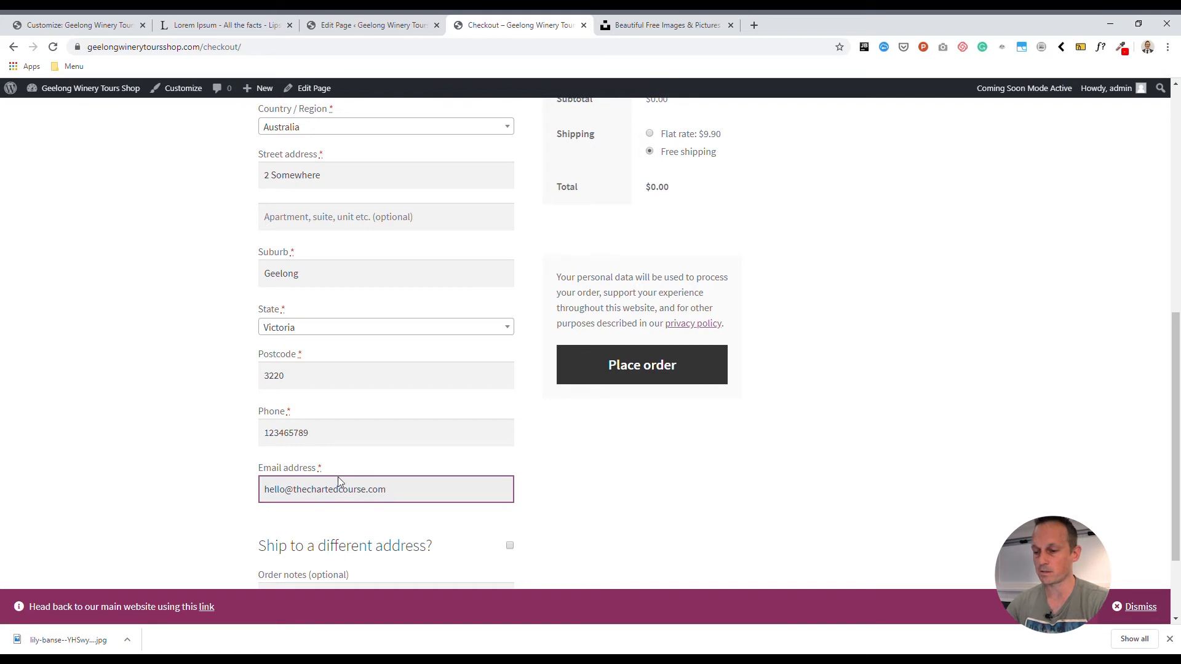
triple_click(337, 478)
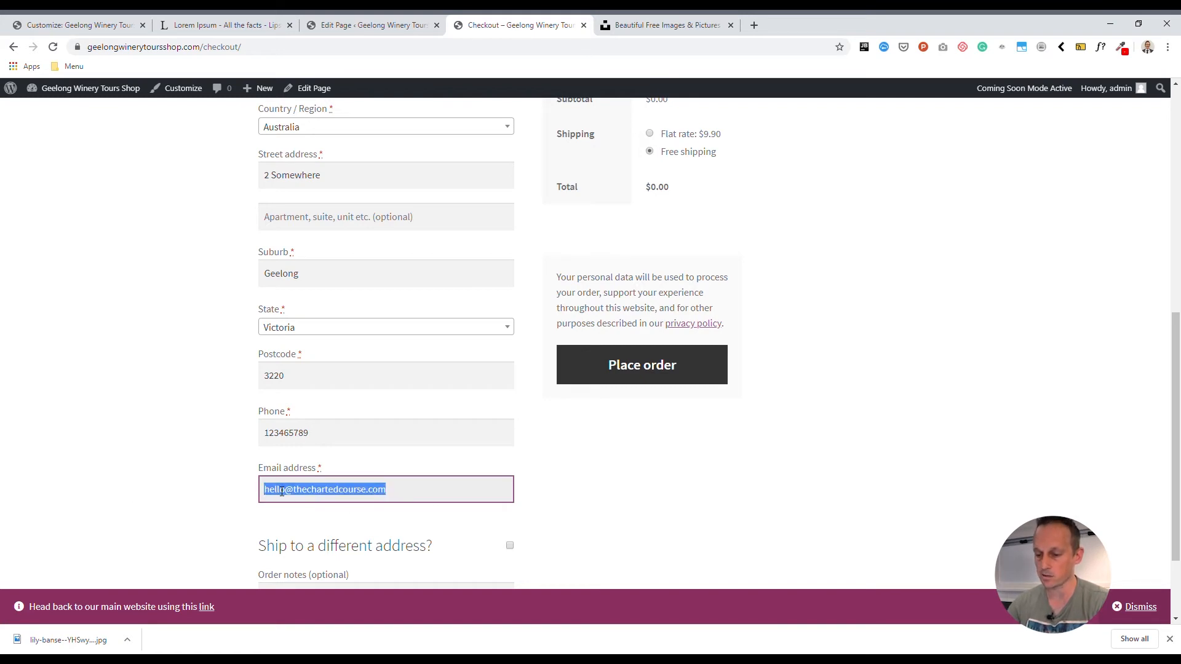
click(210, 470)
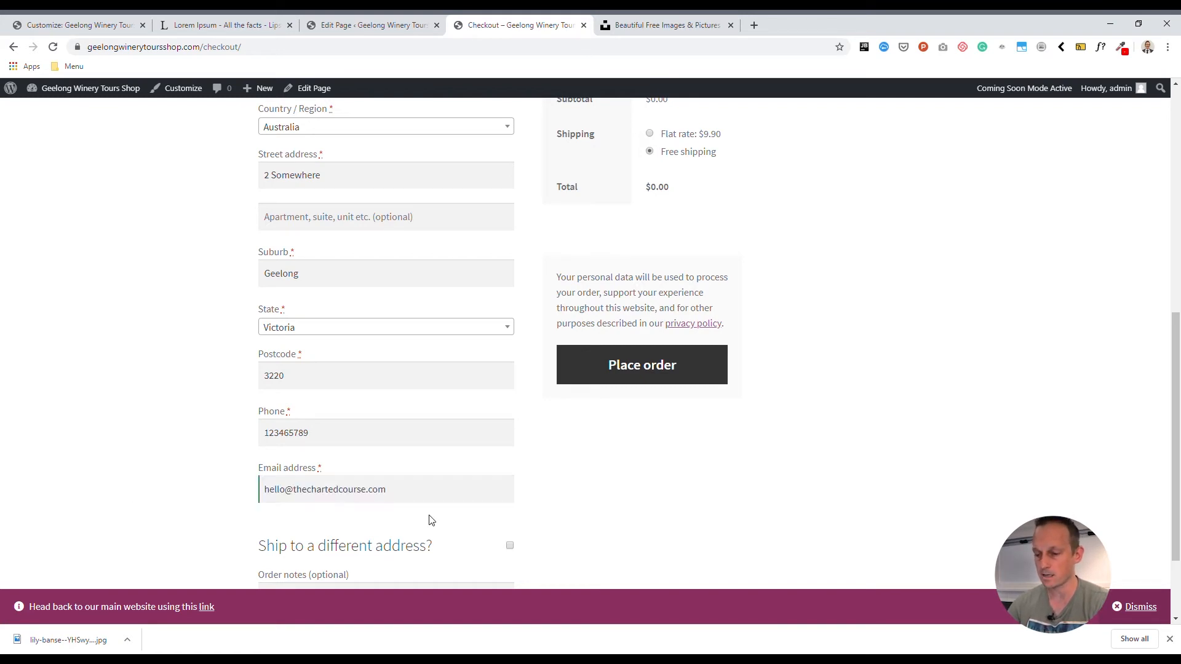
- Place the zero-priced Gift Voucher order and review the order details on the confirmation page
click(631, 370)
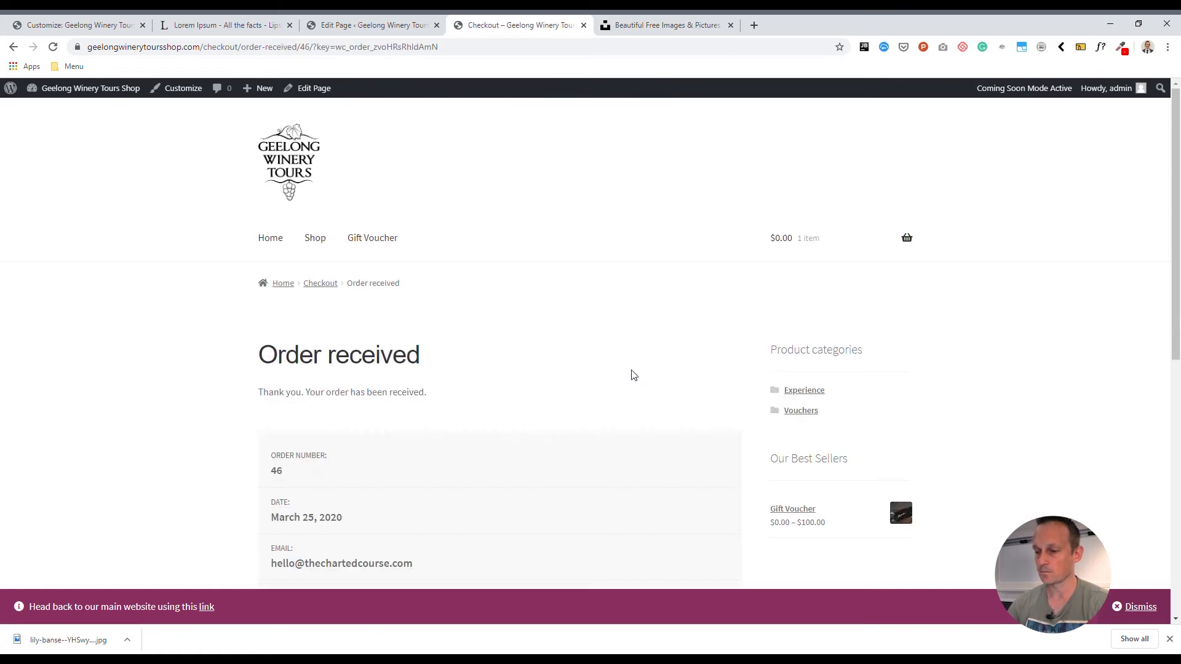
scroll(173, 351, down, 3)
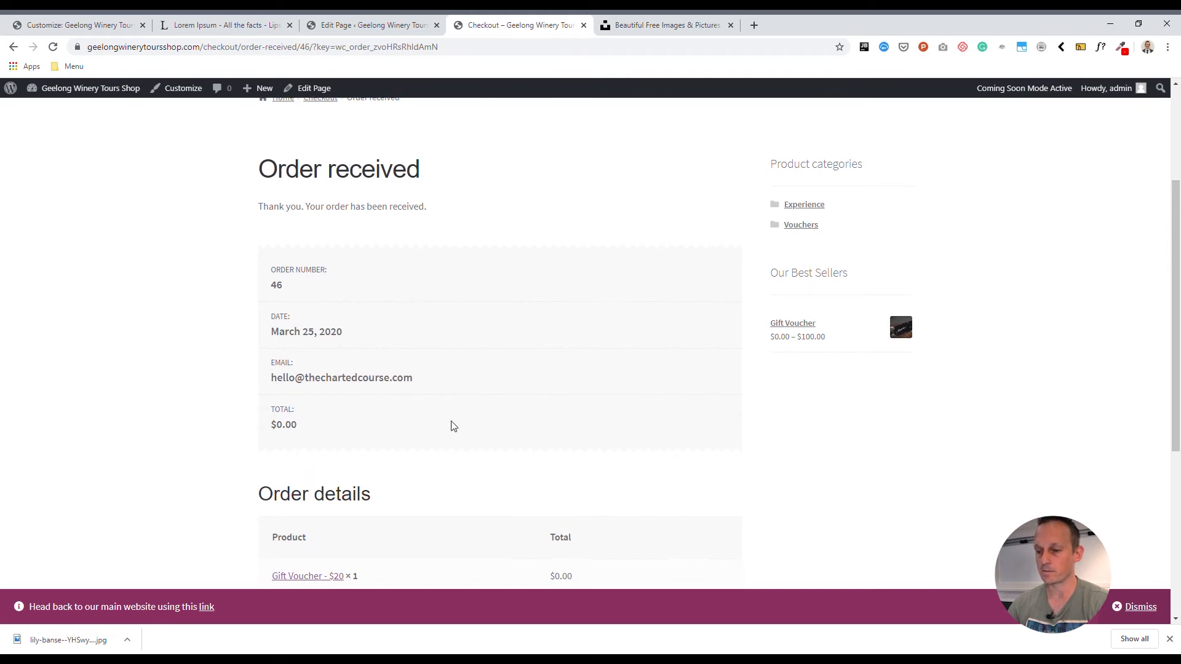
scroll(453, 426, down, 5)
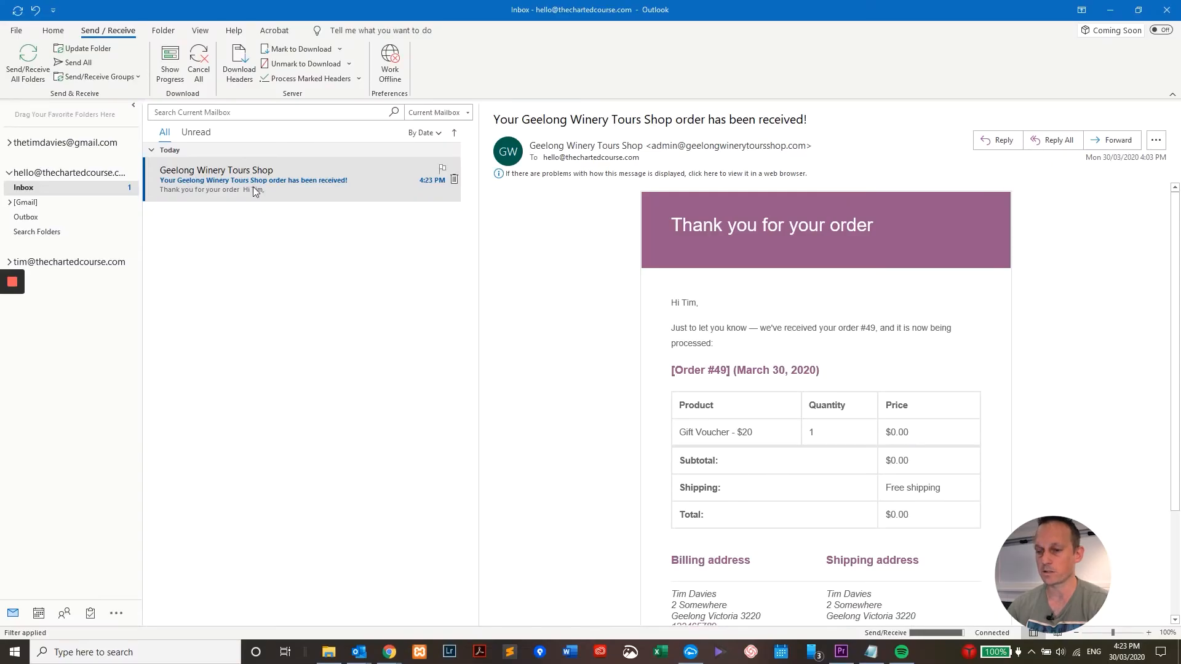
- In Outlook, read the shop's order confirmation email, checking its heading and order date, and close the mail program
click(254, 188)
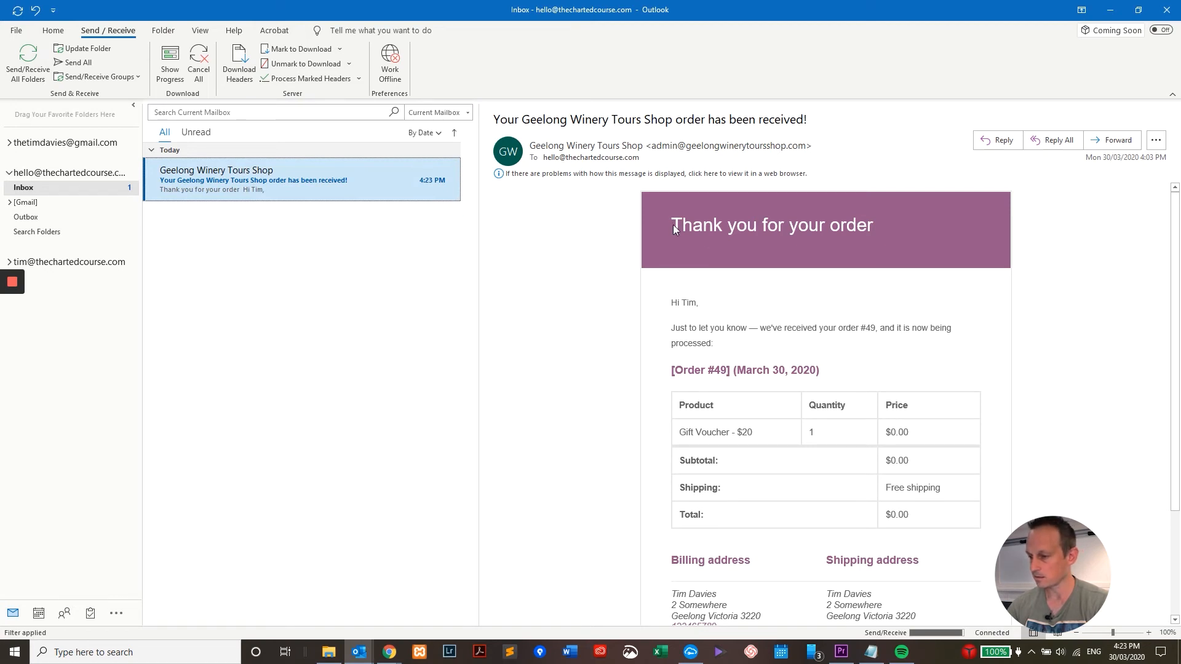
drag(673, 227, 826, 226)
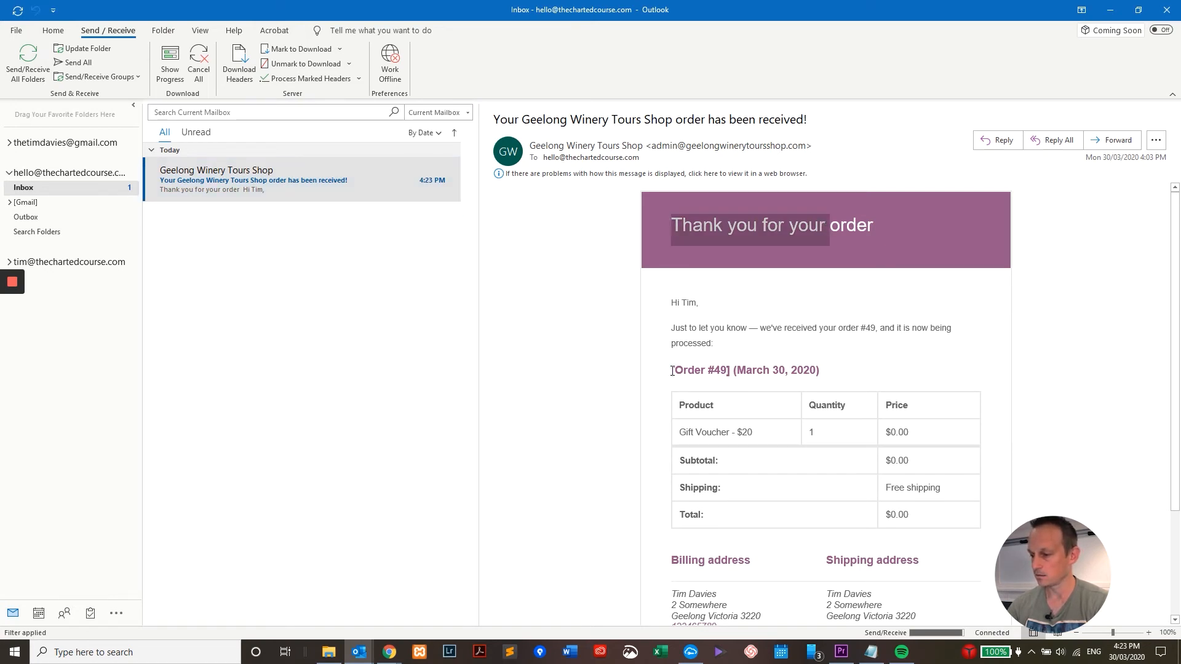
drag(673, 371, 809, 372)
click(823, 384)
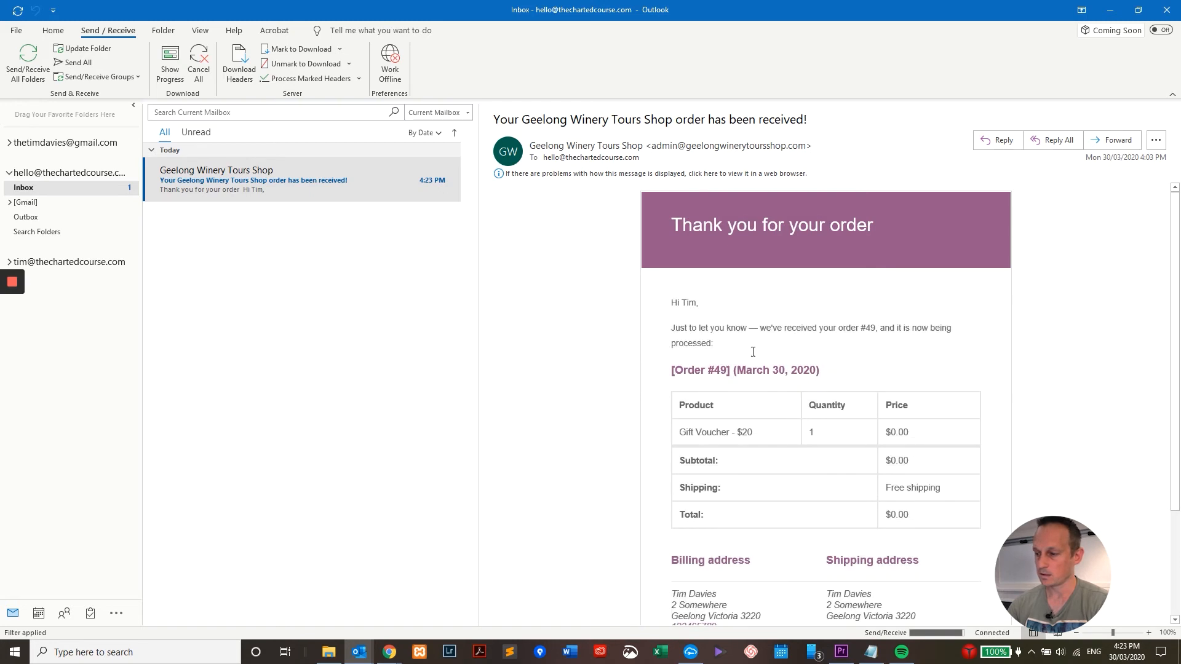
triple_click(705, 337)
drag(878, 222, 687, 301)
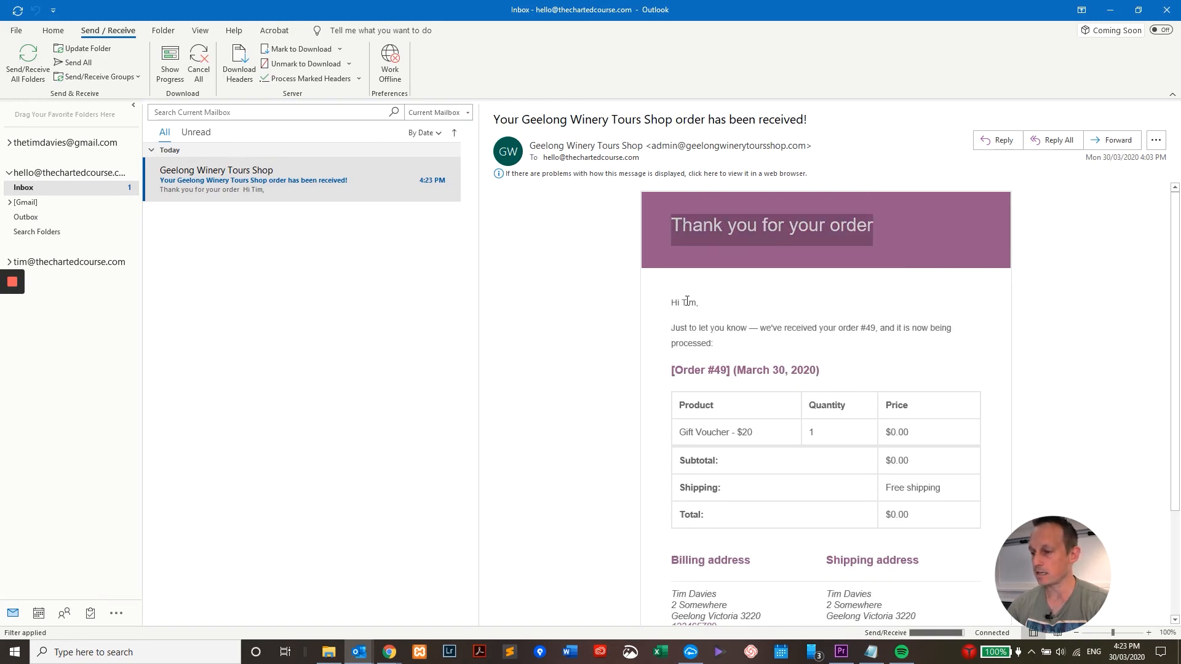
click(1168, 10)
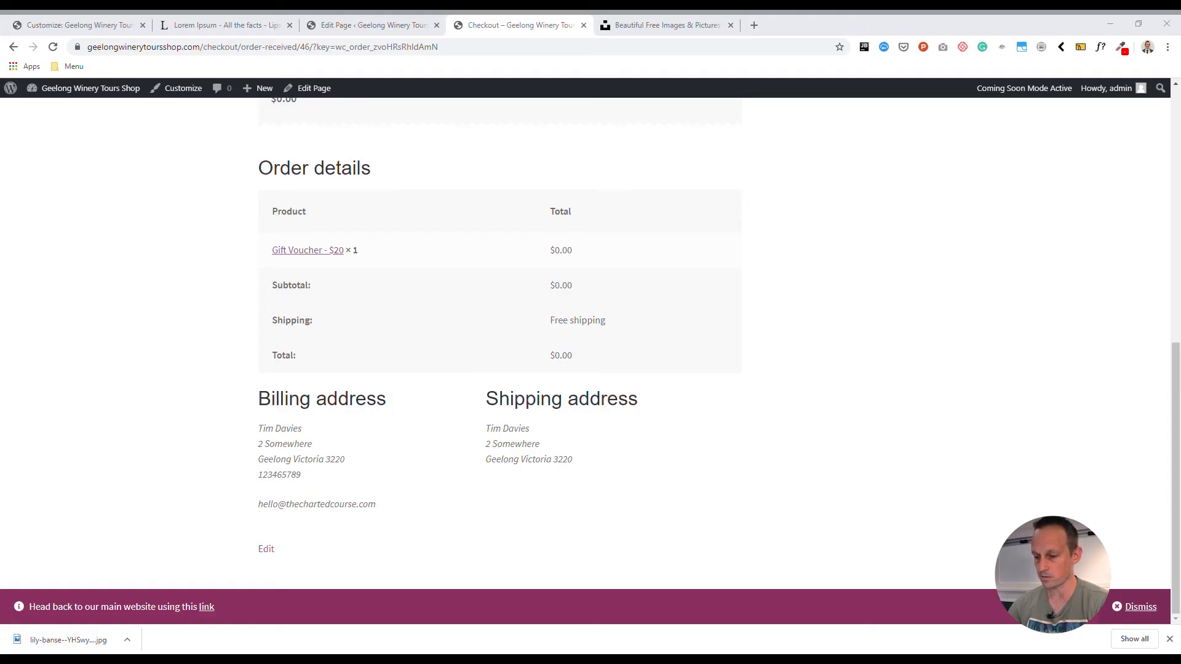
- Open WooCommerce's email notification settings from the site's dashboard and review the listed notifications and their recipients
mouse_move(92, 87)
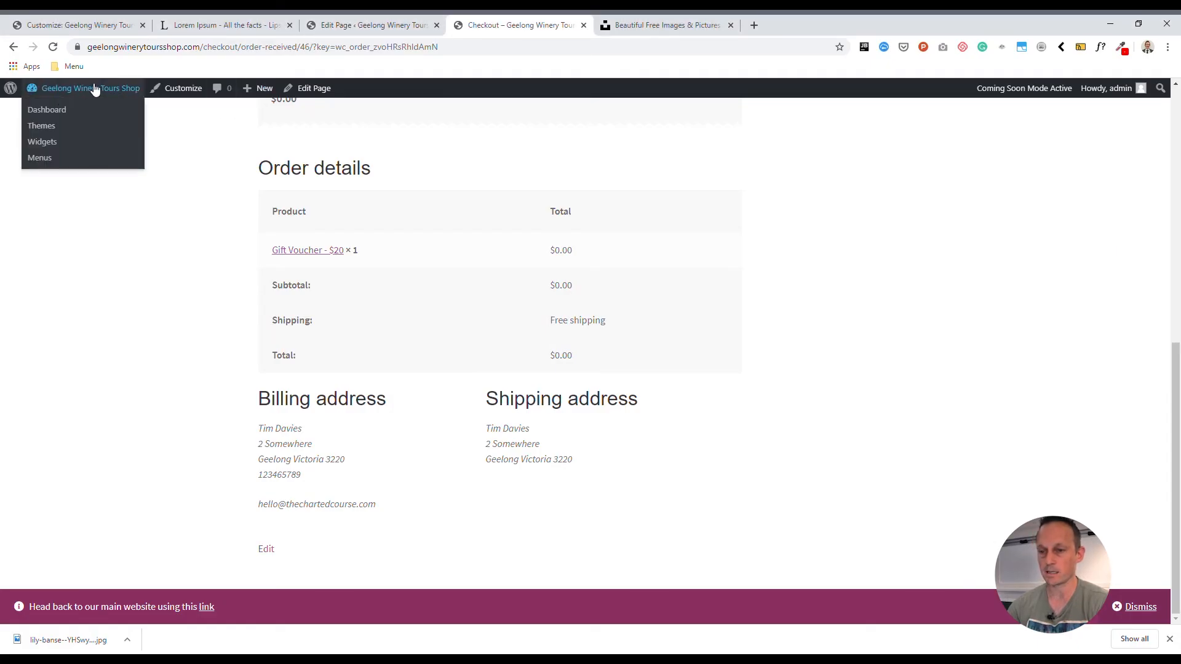
click(57, 110)
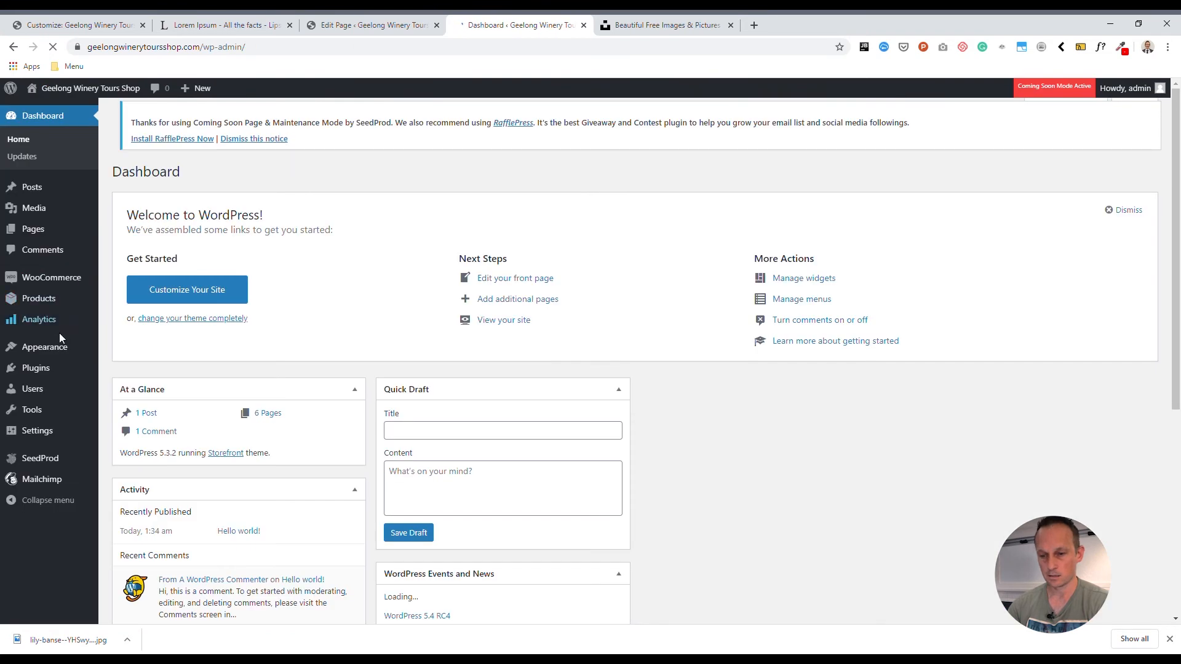
click(53, 277)
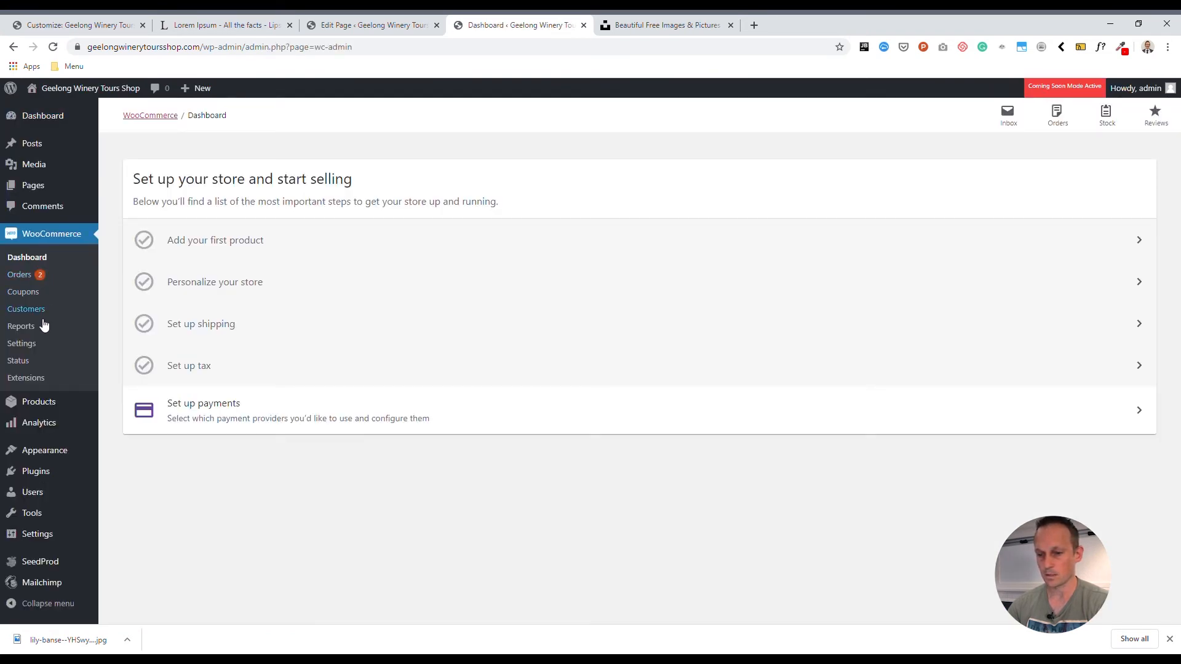
click(30, 347)
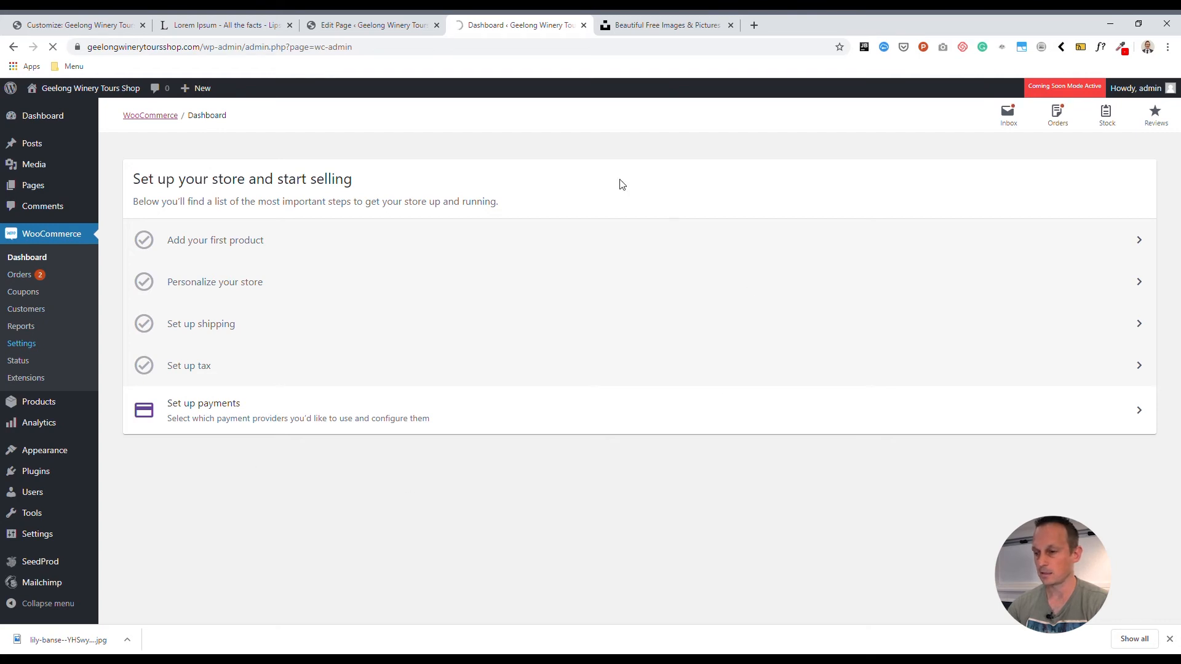
click(466, 187)
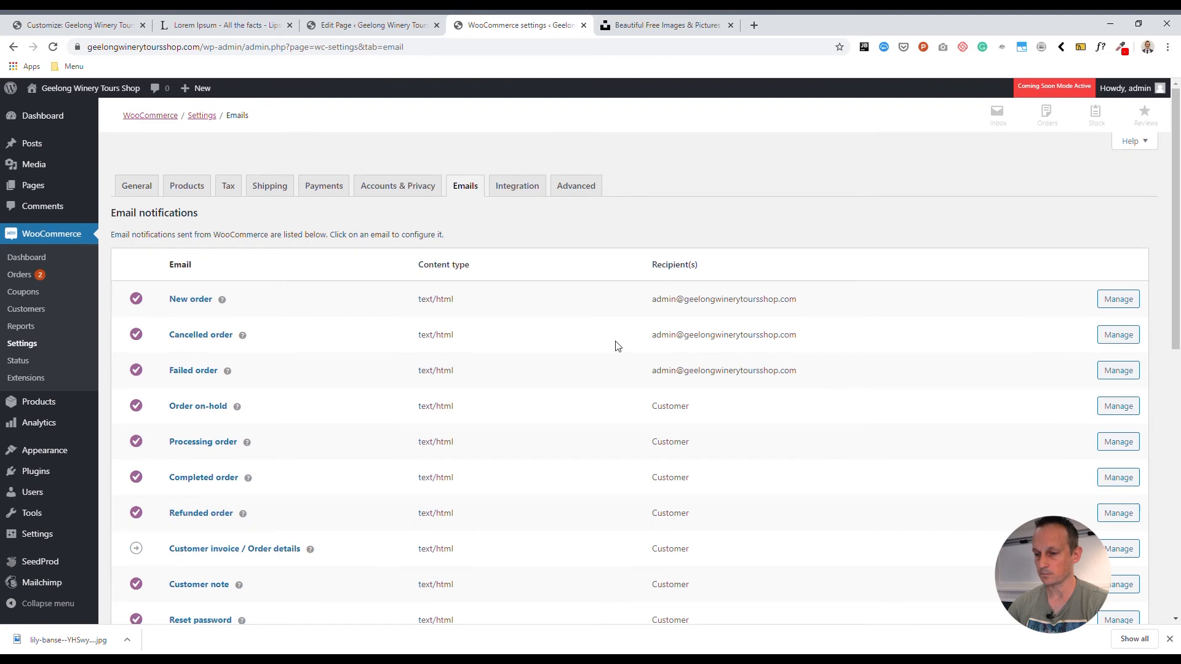
scroll(615, 345, down, 3)
scroll(613, 347, up, 1)
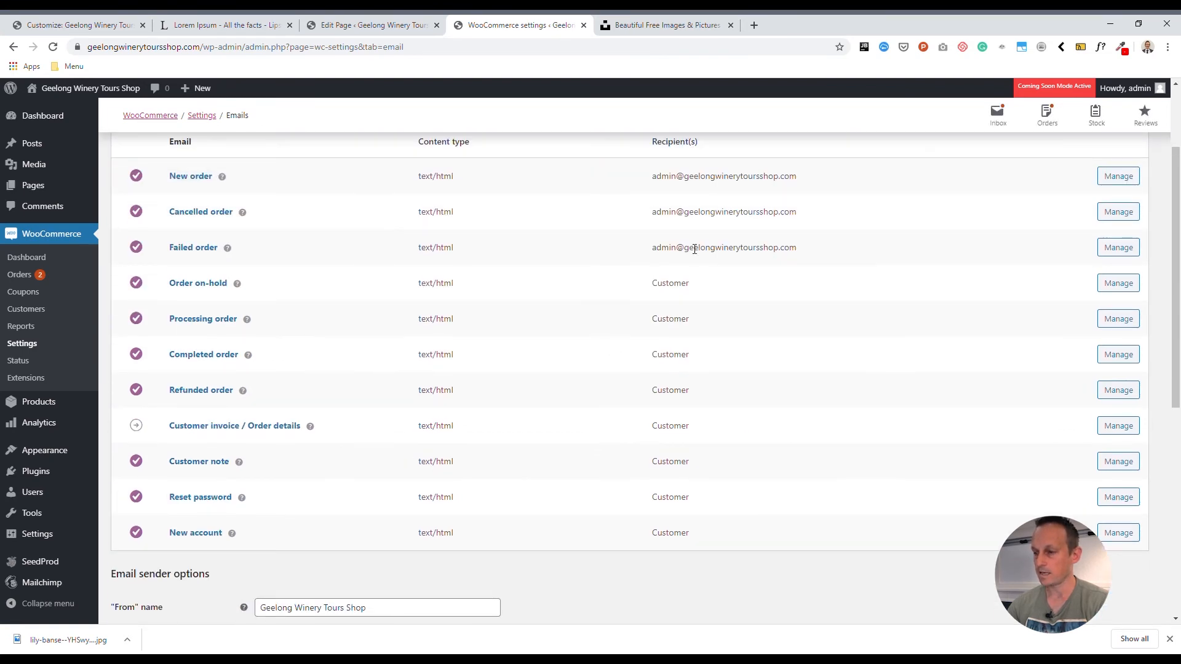
scroll(695, 249, up, 1)
drag(663, 203, 737, 206)
click(690, 356)
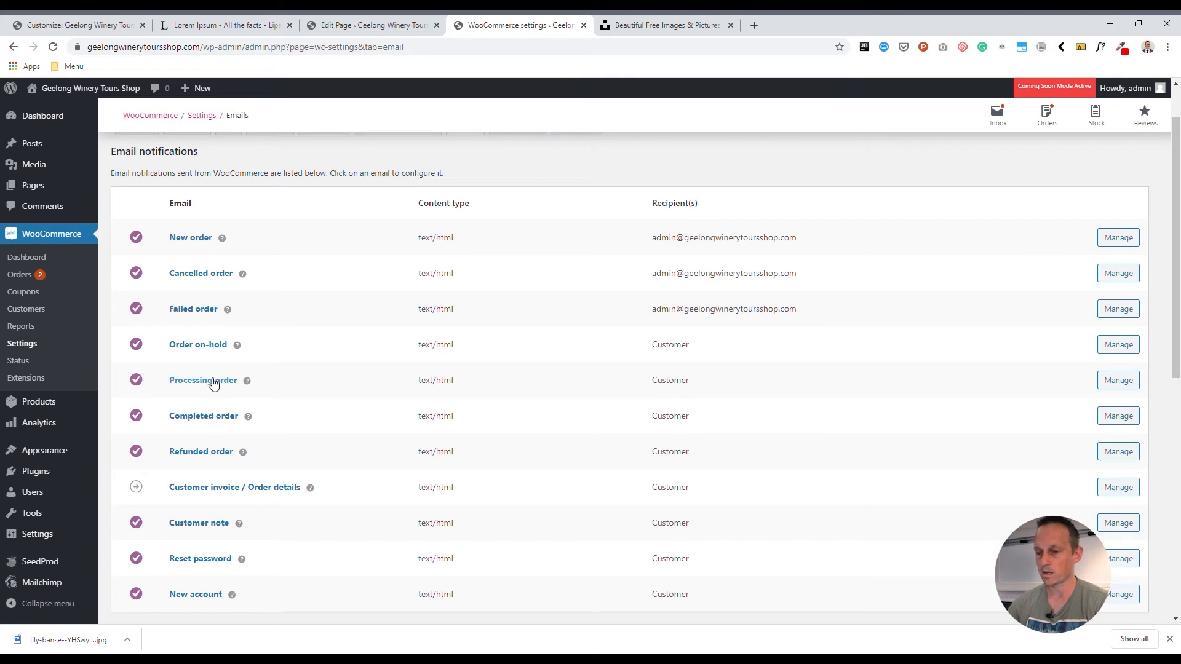
- Open the Processing order notification, review its subject and content fields, and save its settings
click(1117, 381)
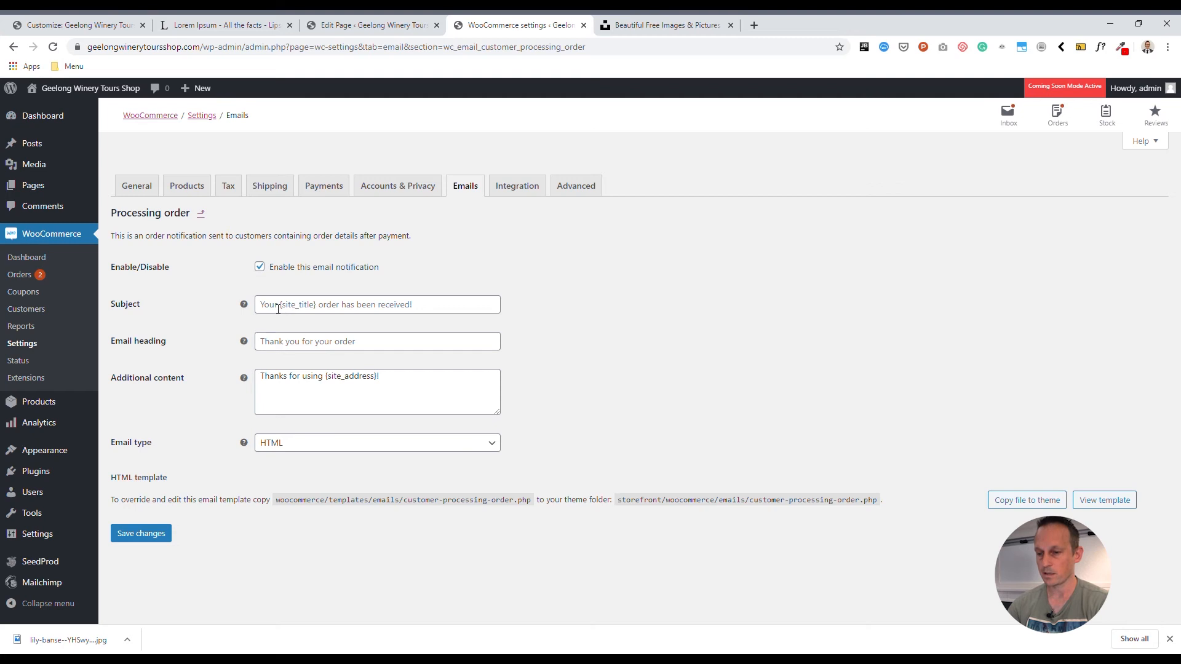
click(446, 309)
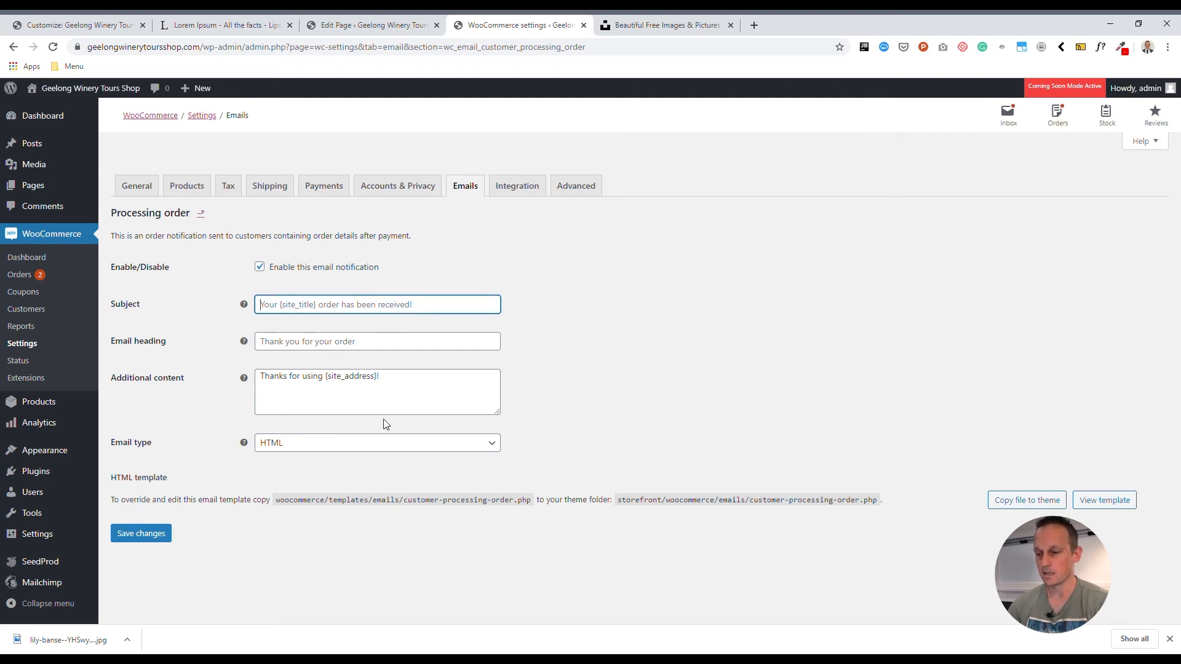
click(147, 539)
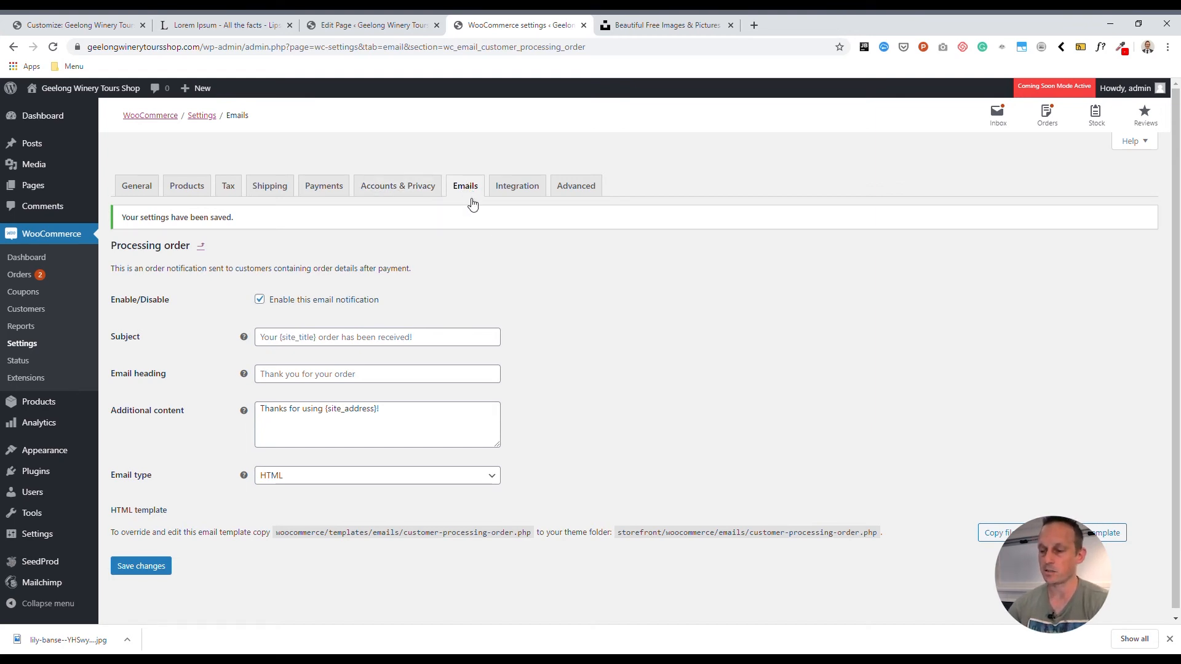
click(397, 660)
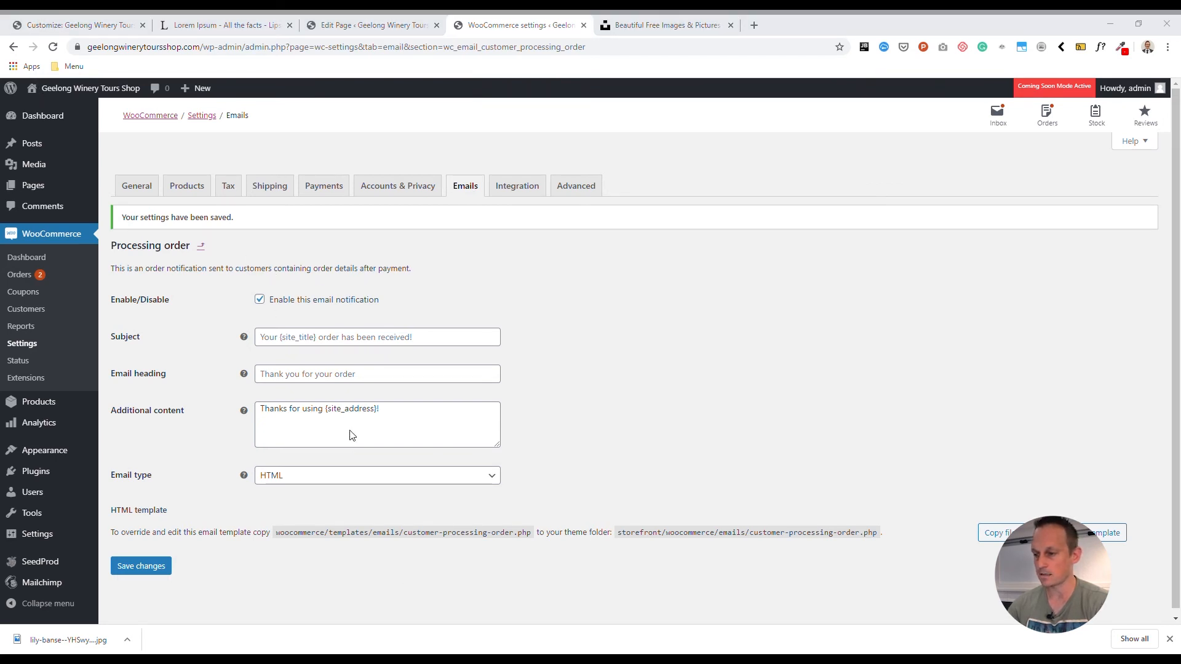
click(421, 659)
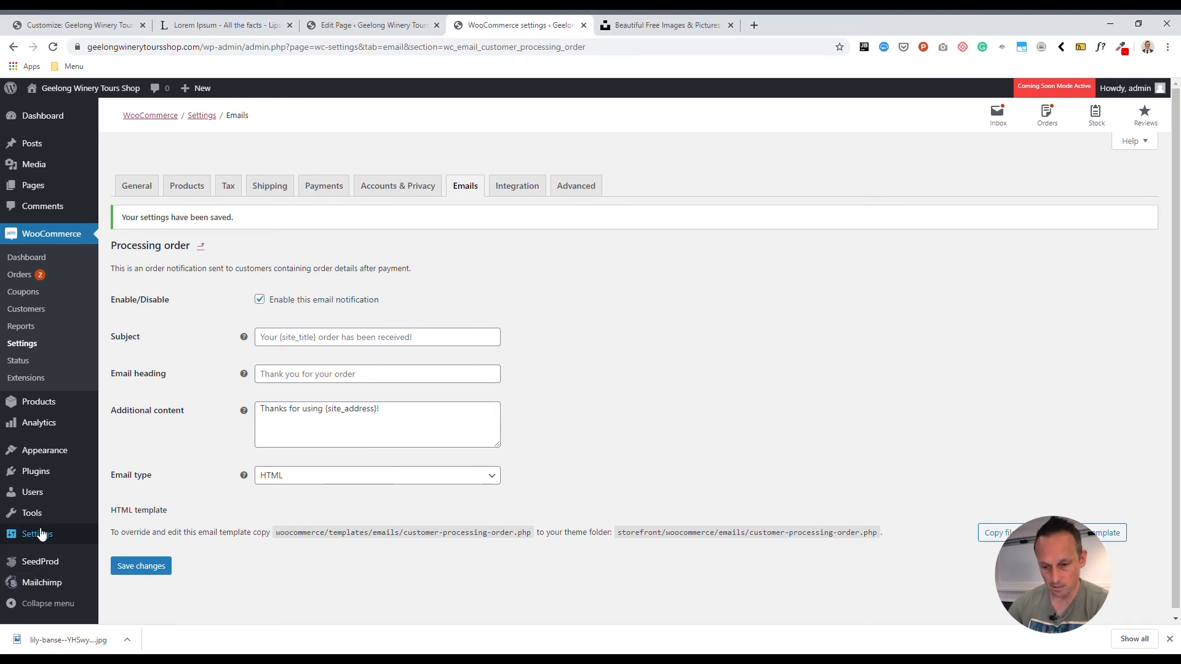
mouse_move(42, 534)
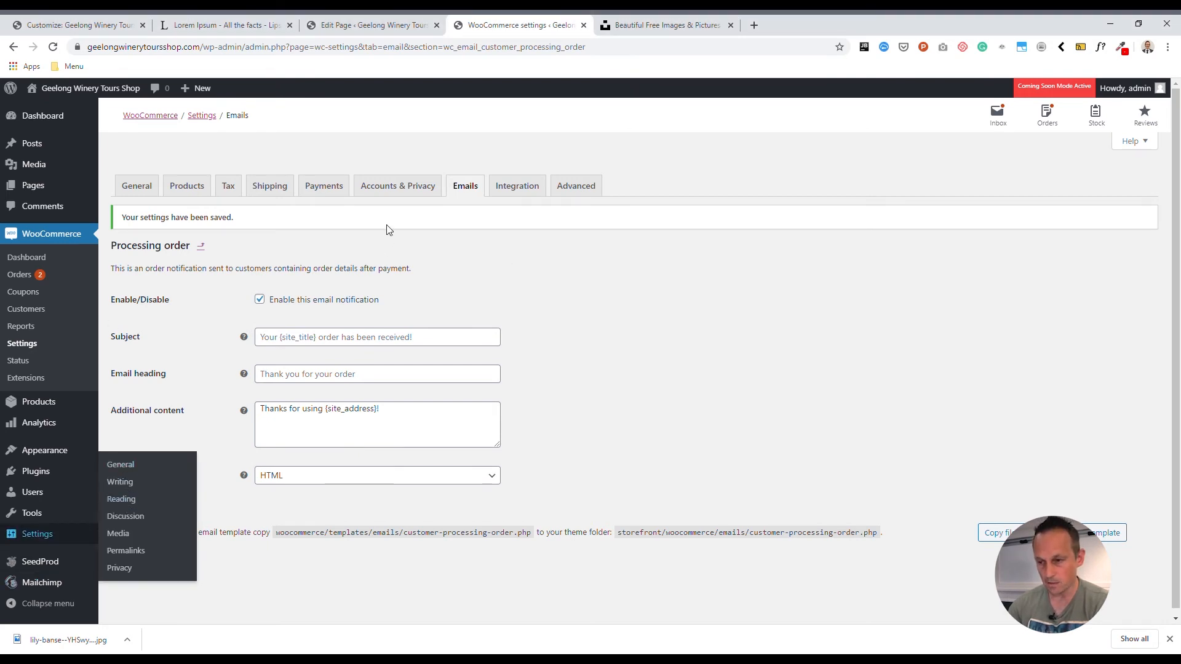
- Return to the email notifications list and examine the recipients of the Failed order and Cancelled order notifications
click(464, 185)
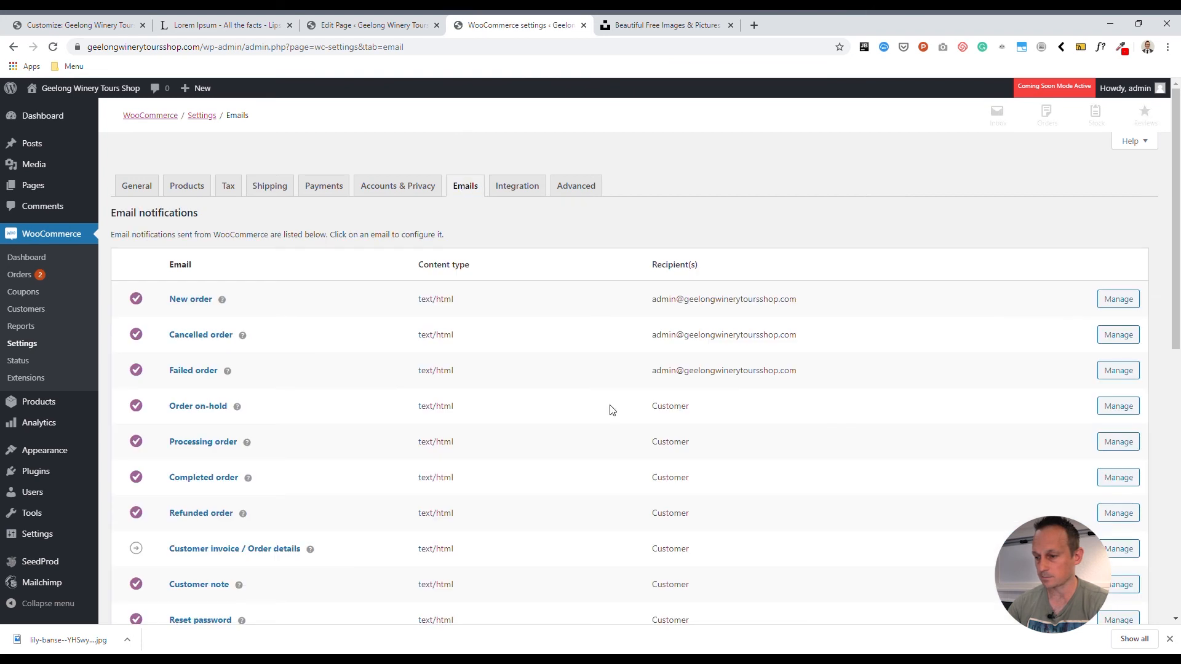
drag(653, 372, 801, 374)
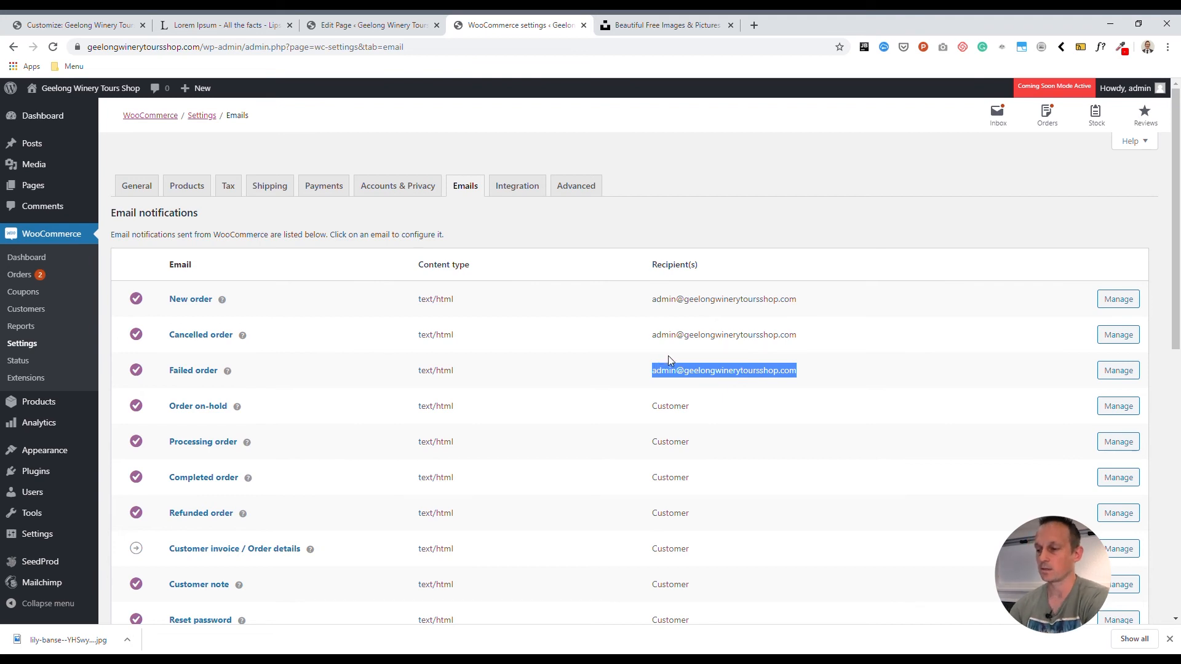
drag(660, 338, 836, 341)
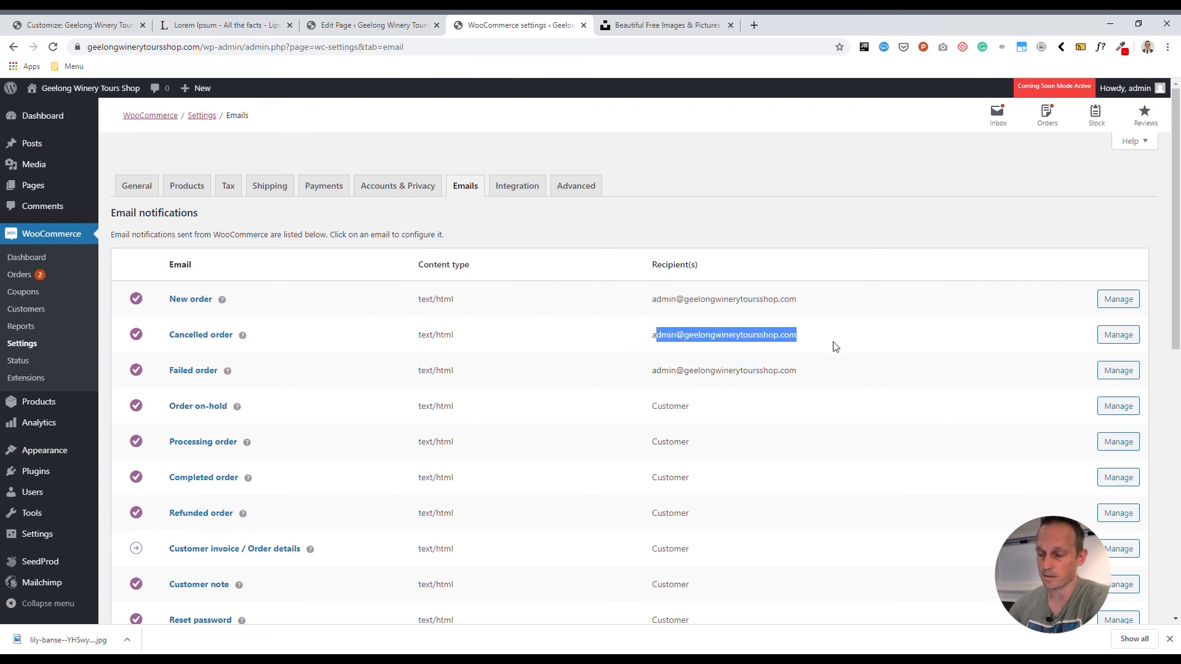
click(810, 371)
drag(802, 335, 648, 337)
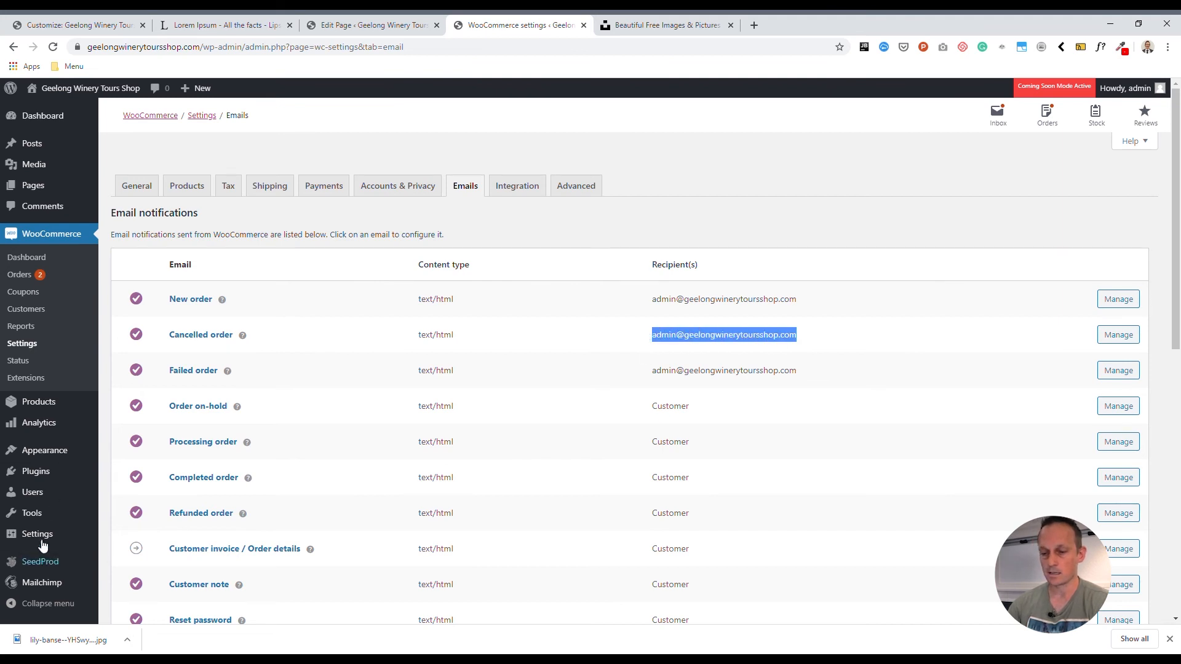
- Open the site's General Settings and check the Administration Email Address
mouse_move(42, 546)
click(129, 489)
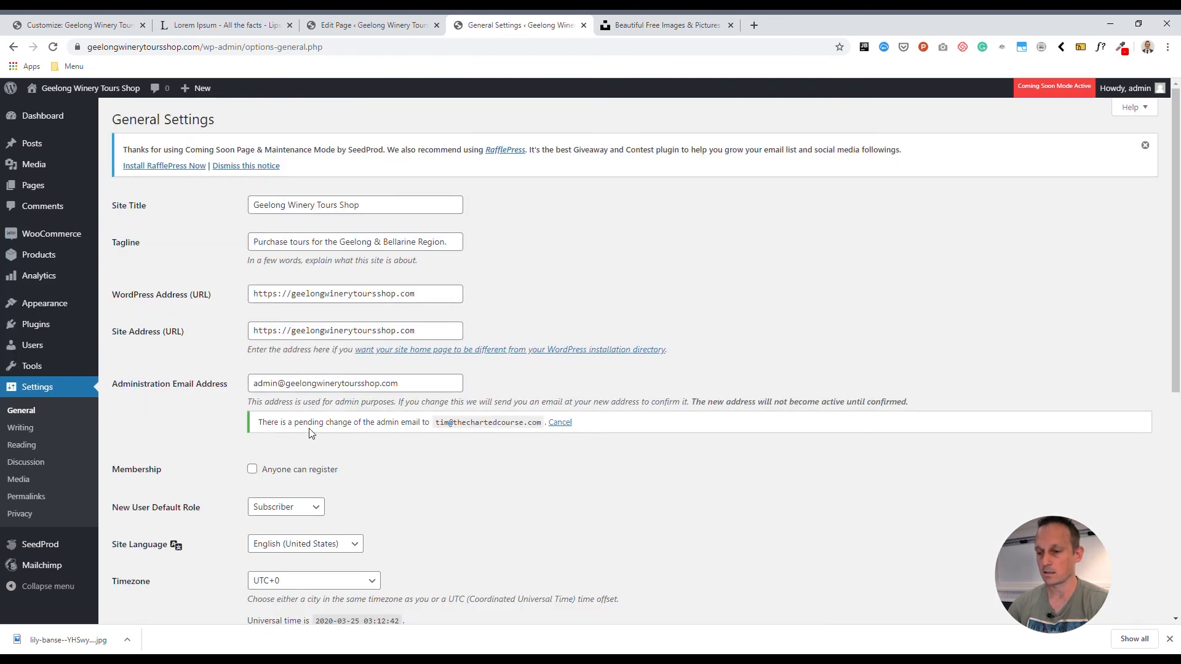
drag(419, 391, 229, 384)
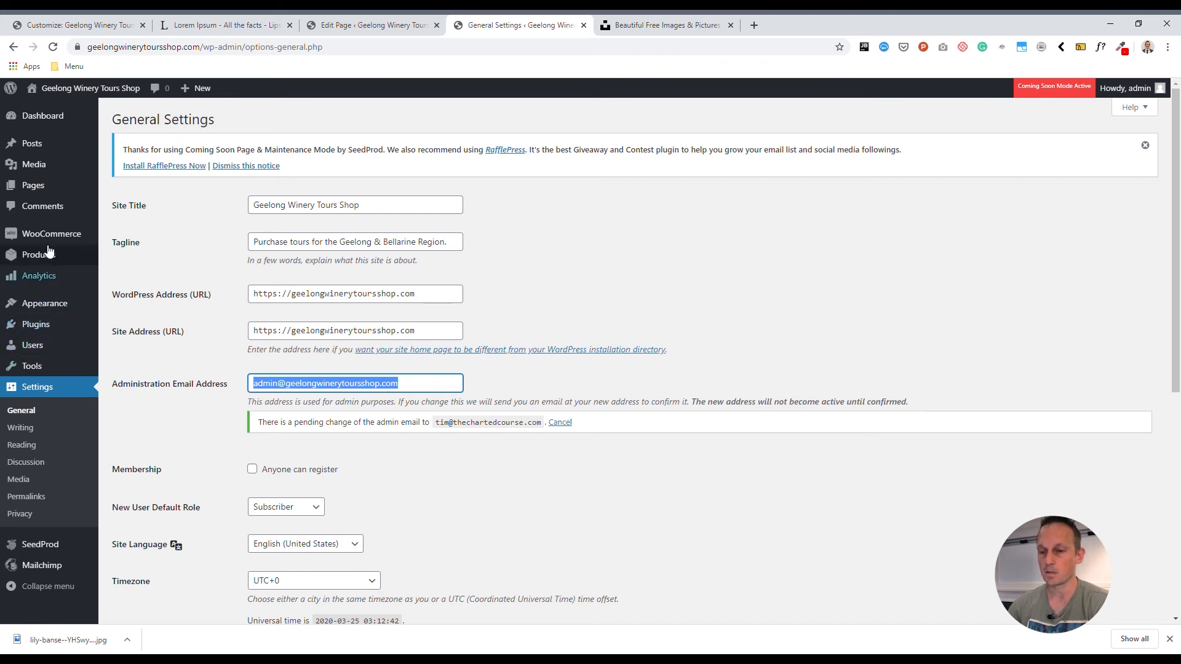
- Go back to the WooCommerce email notifications list and open the New order notification's settings
click(13, 47)
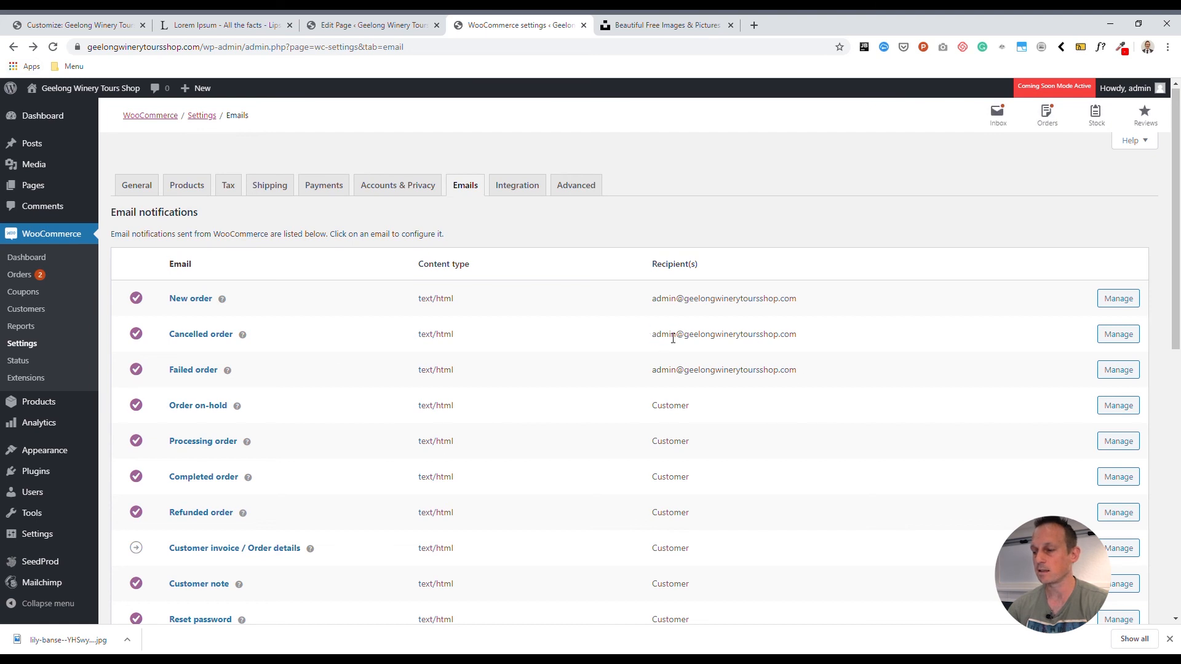
drag(651, 335, 805, 342)
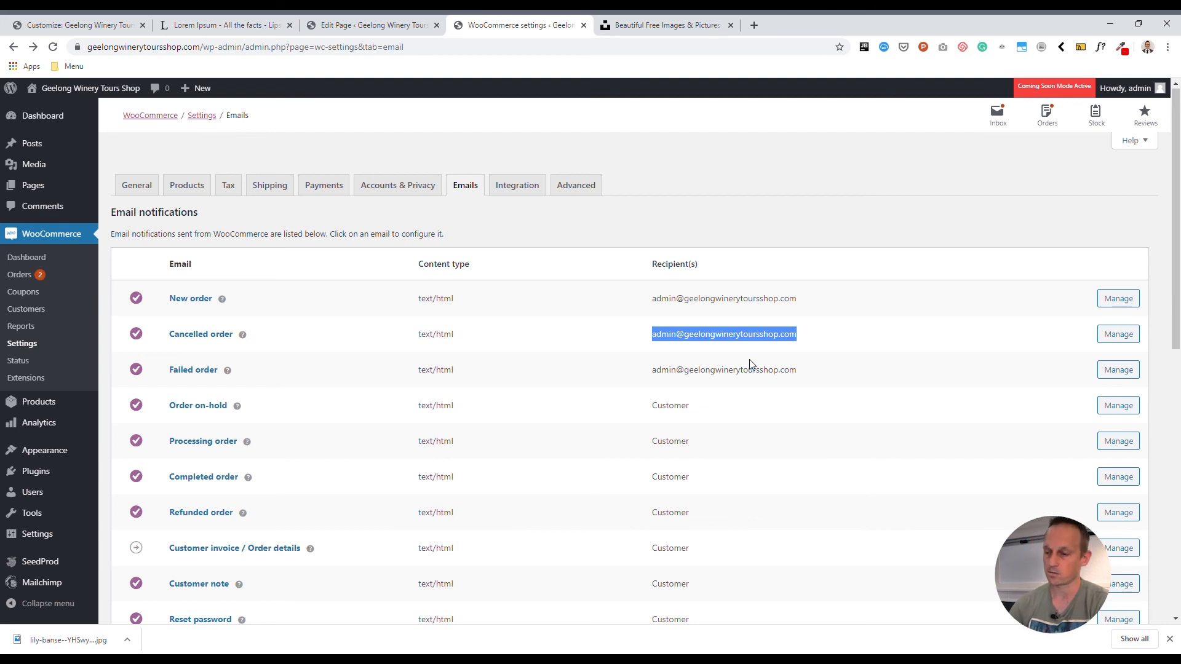
click(638, 275)
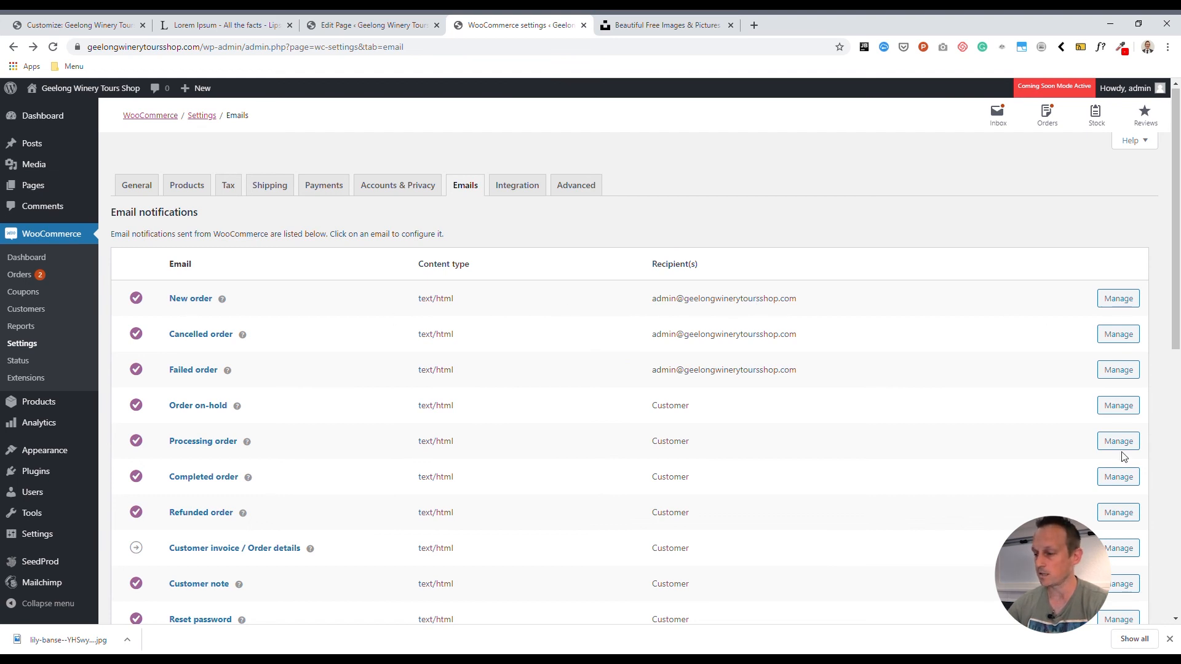
click(1118, 299)
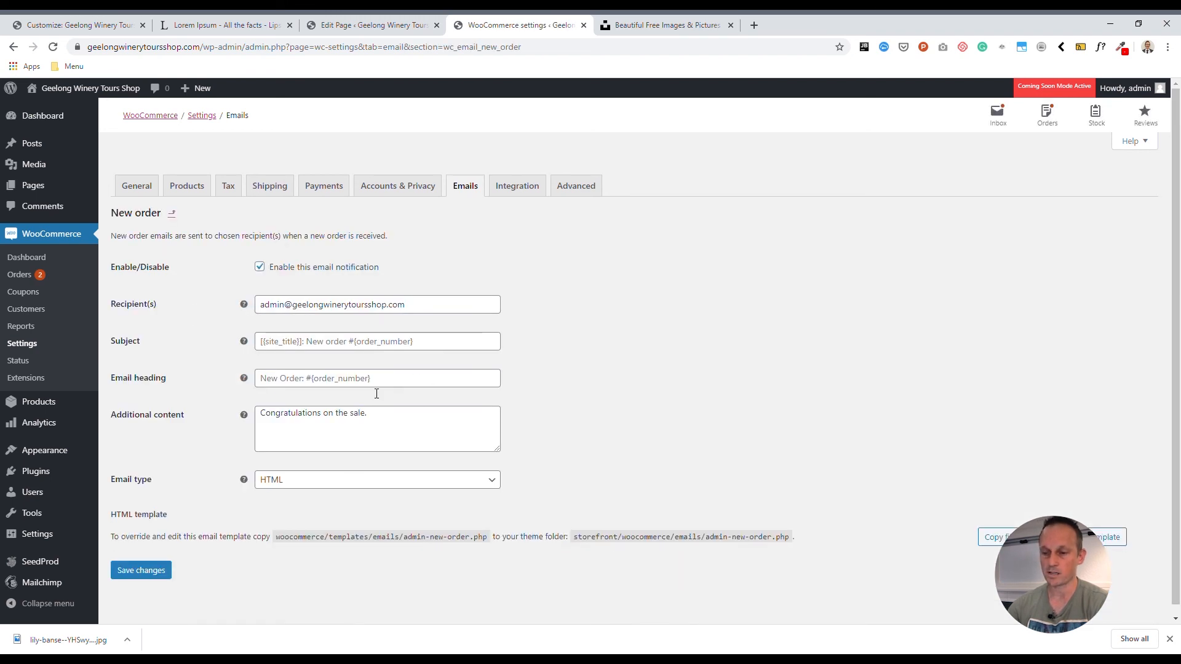
- Replace the New order email's additional content with "You have a new order." and save the notification settings
drag(361, 449, 170, 415)
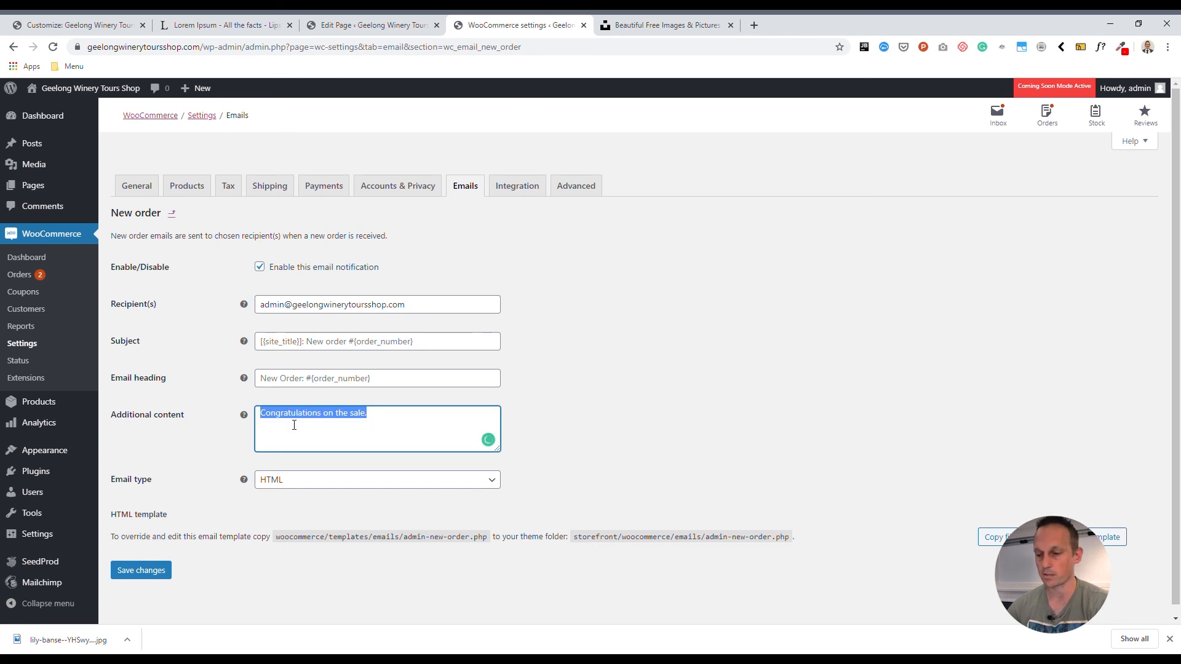
click(234, 432)
drag(369, 419, 201, 421)
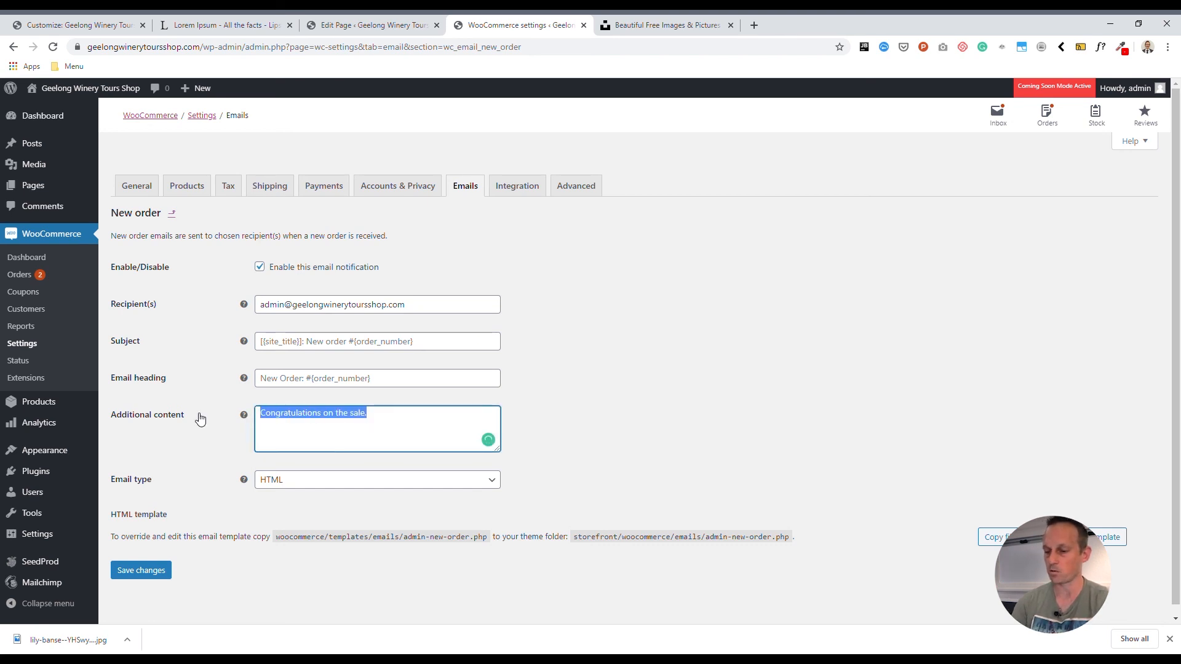
text(H)
text(ou have a )
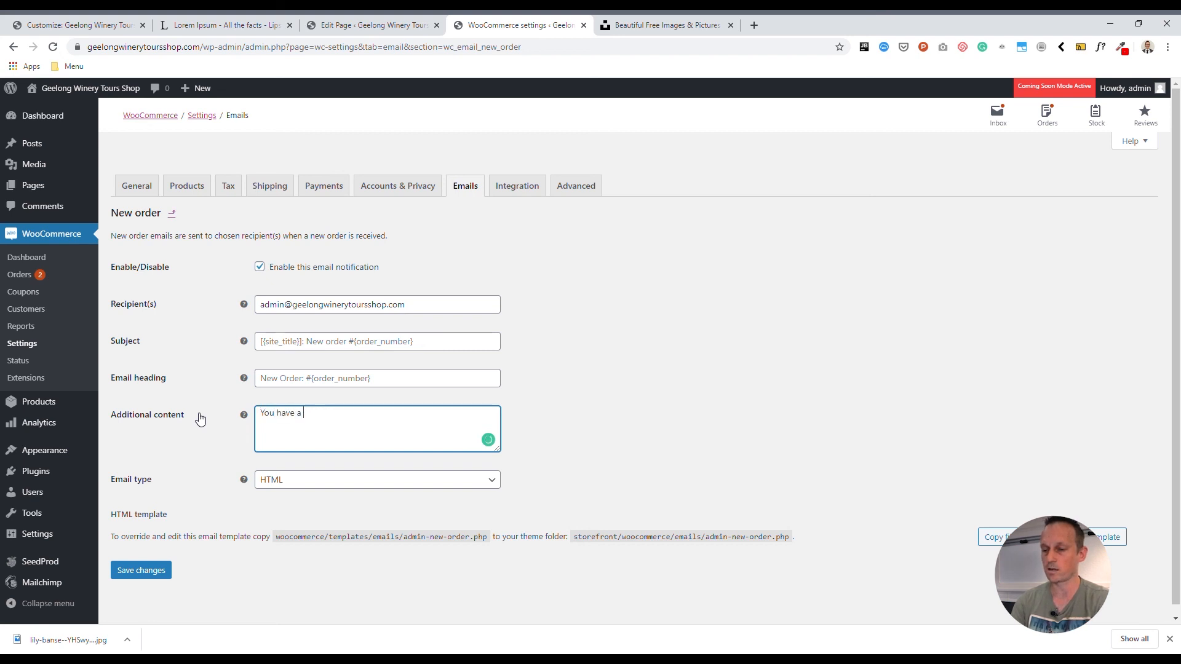
text(new order.)
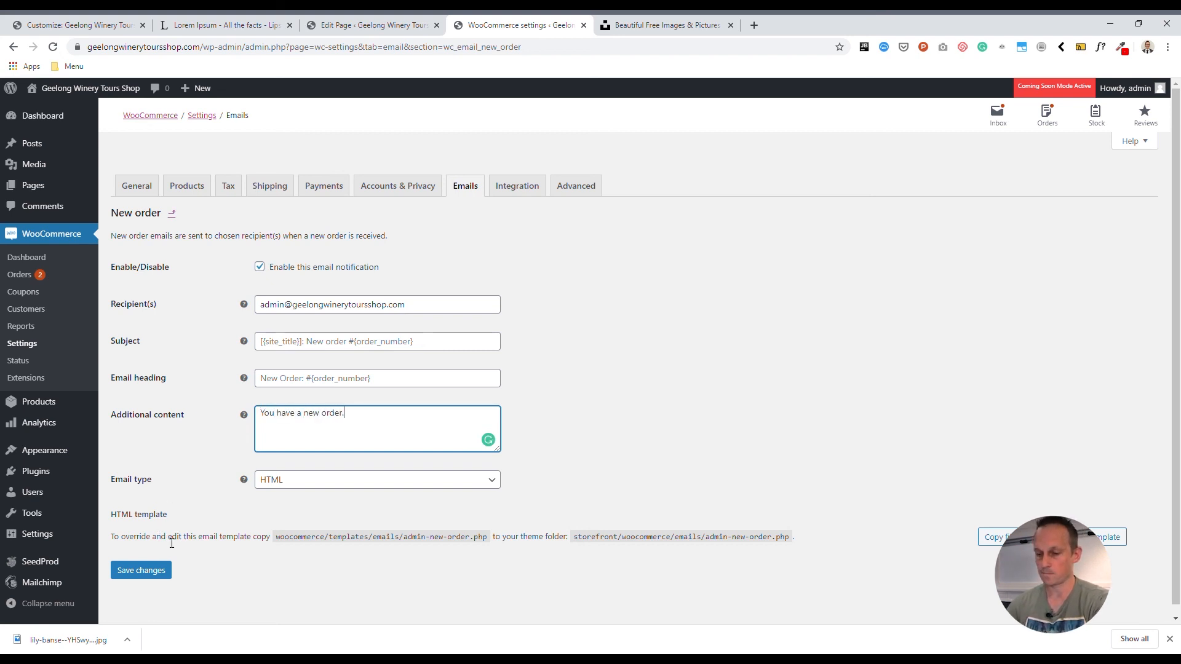
click(141, 570)
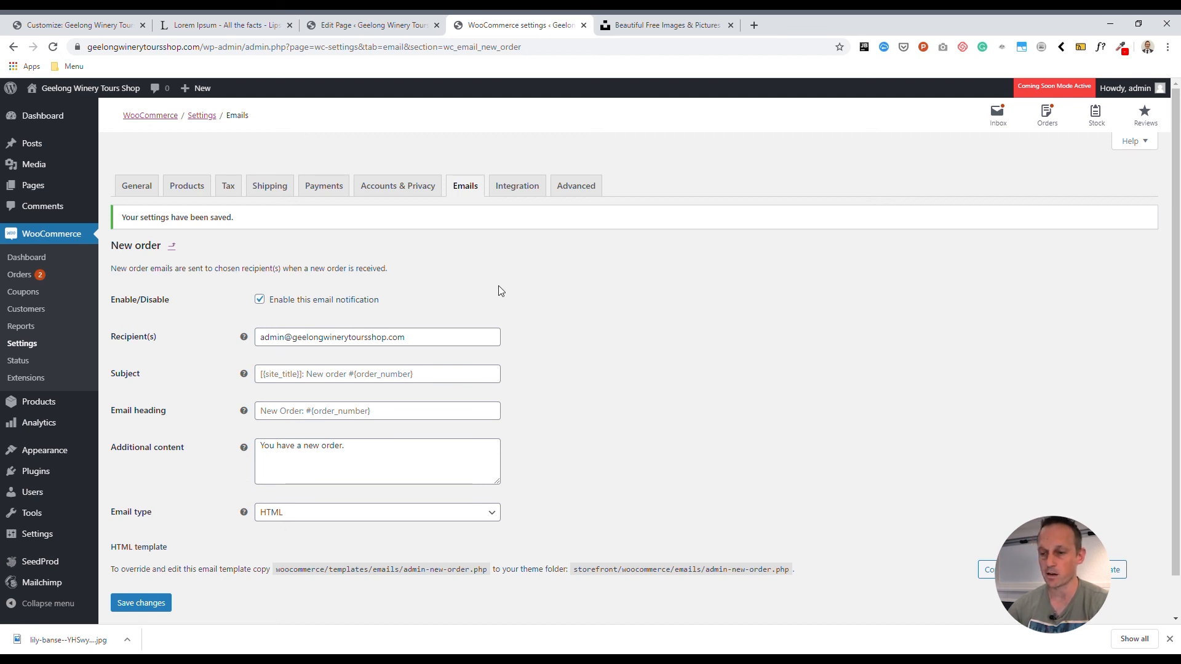
- Open the Australia shipping zone, check the Free shipping method's minimum order amount, and save that method's settings
click(265, 183)
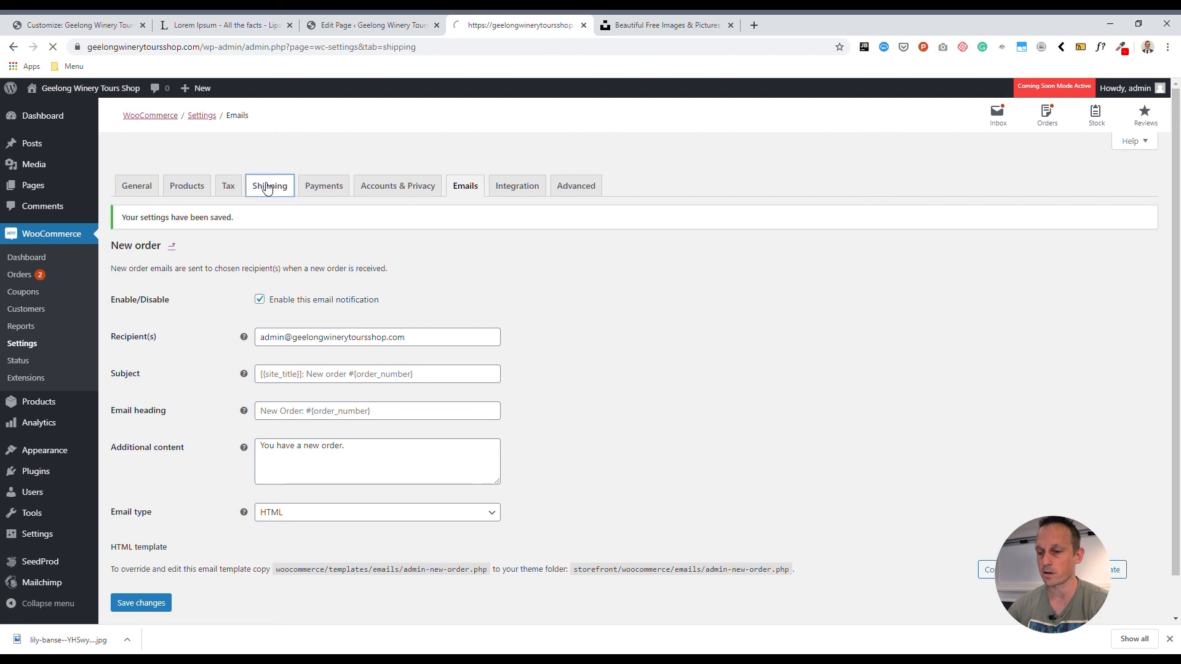
click(155, 337)
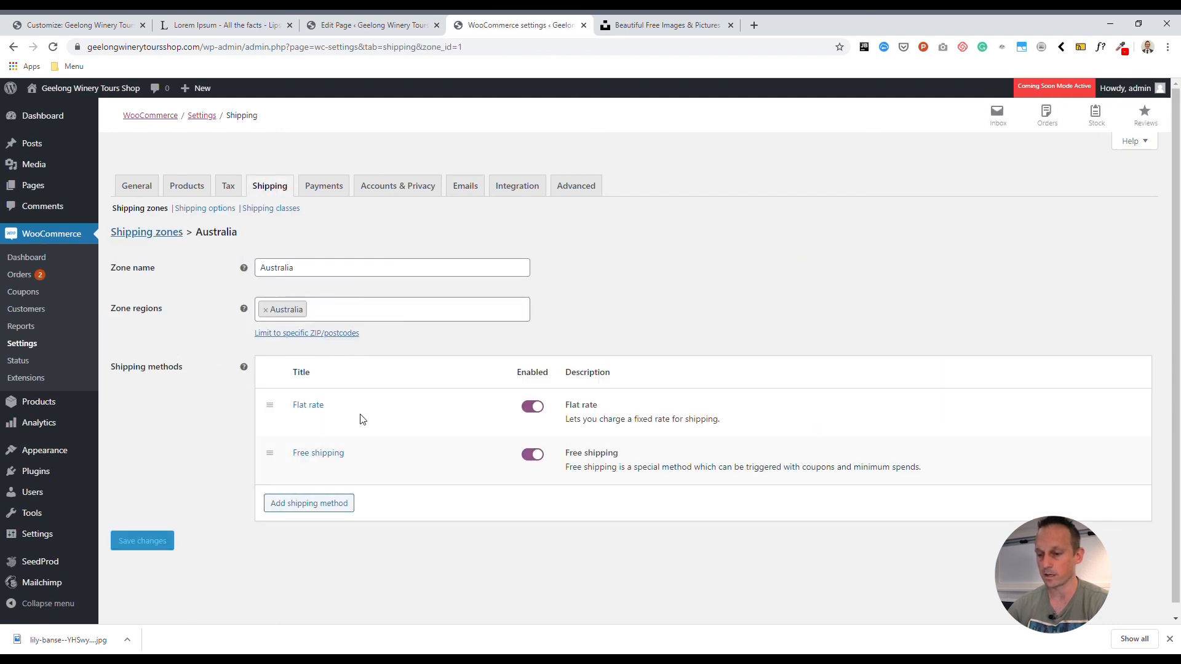
click(299, 469)
key(Tab)
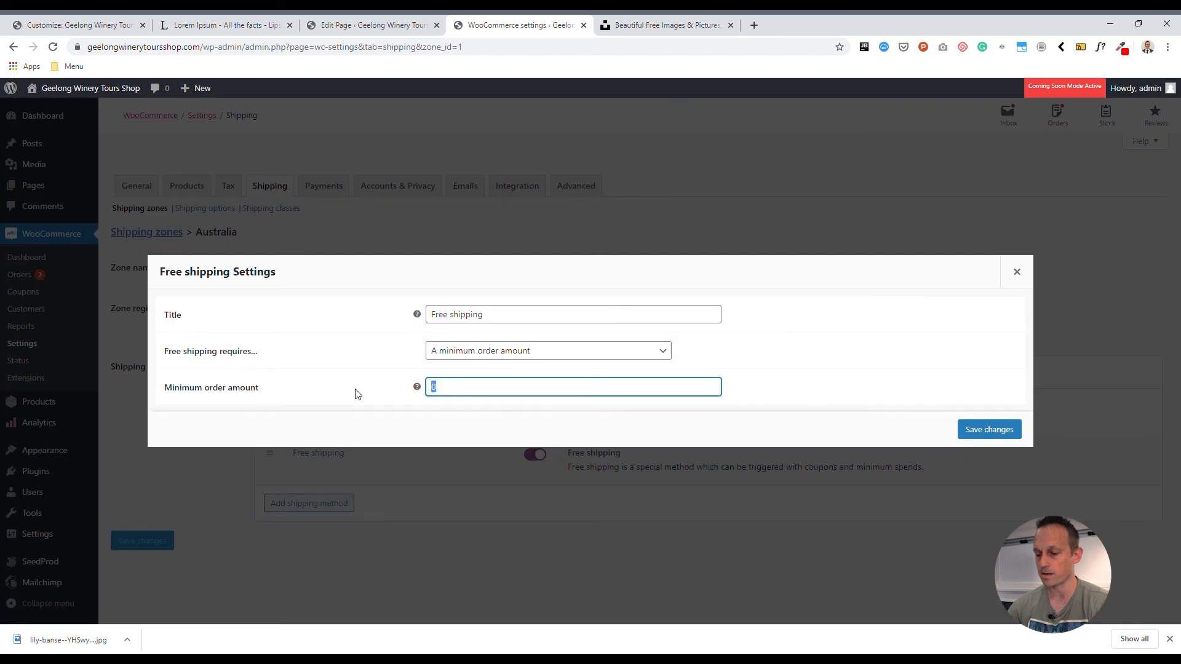
click(988, 430)
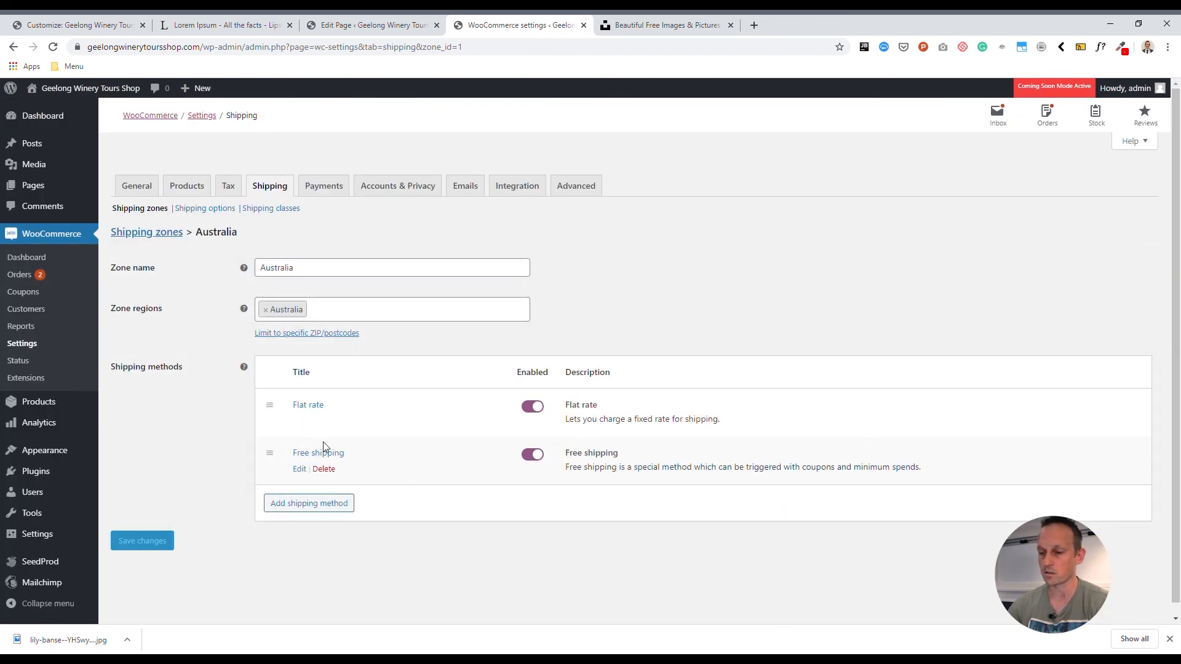